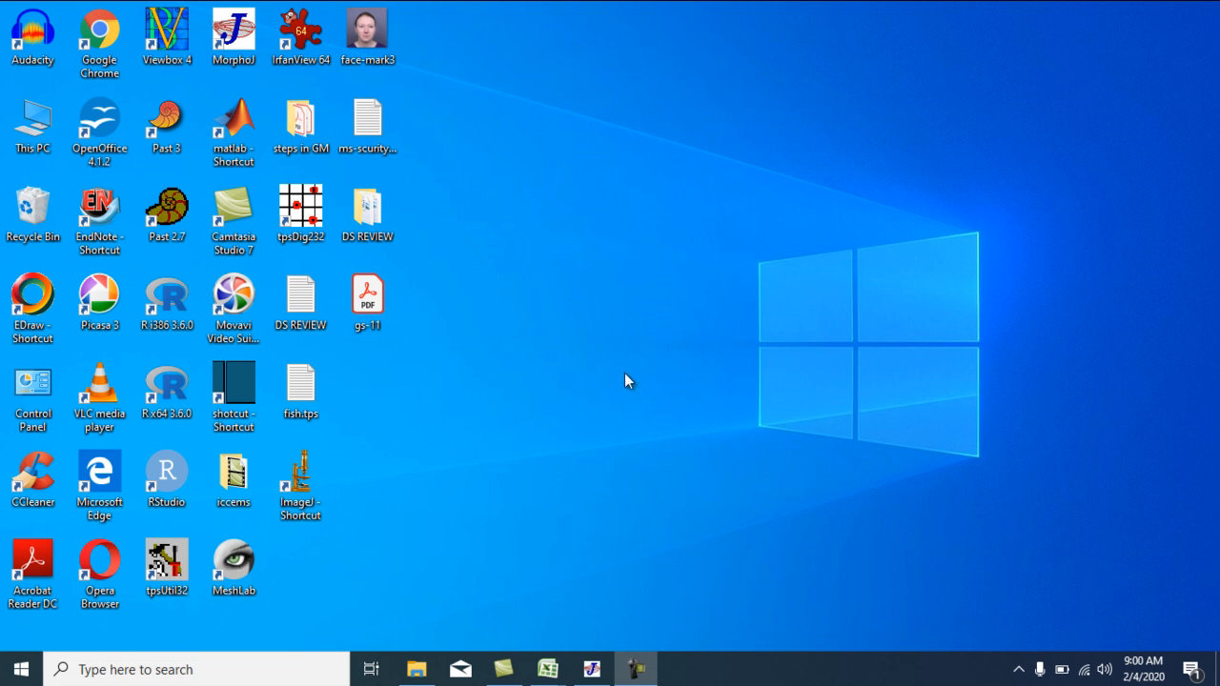
Launch Past 3, bring up the landmark-data-csv workbook in Excel and look through its rows.
left_click(167, 122)
double_click(170, 126)
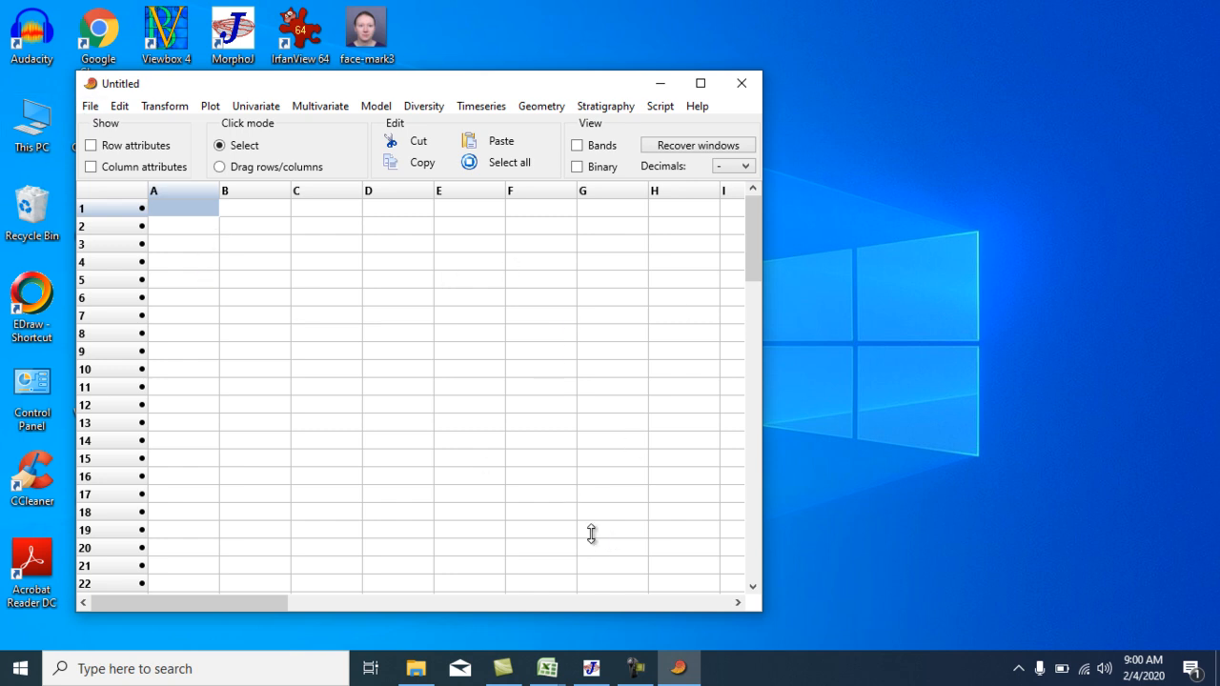
mouse_move(561, 668)
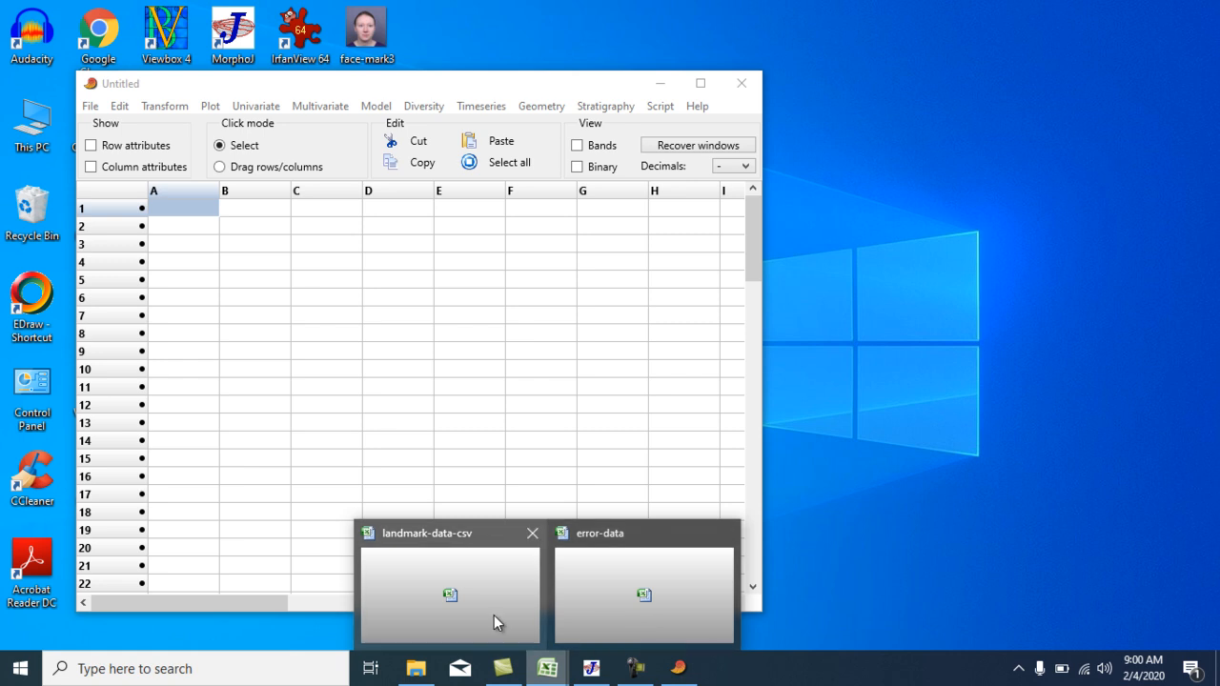
left_click(493, 615)
scroll(301, 410, "down", 16)
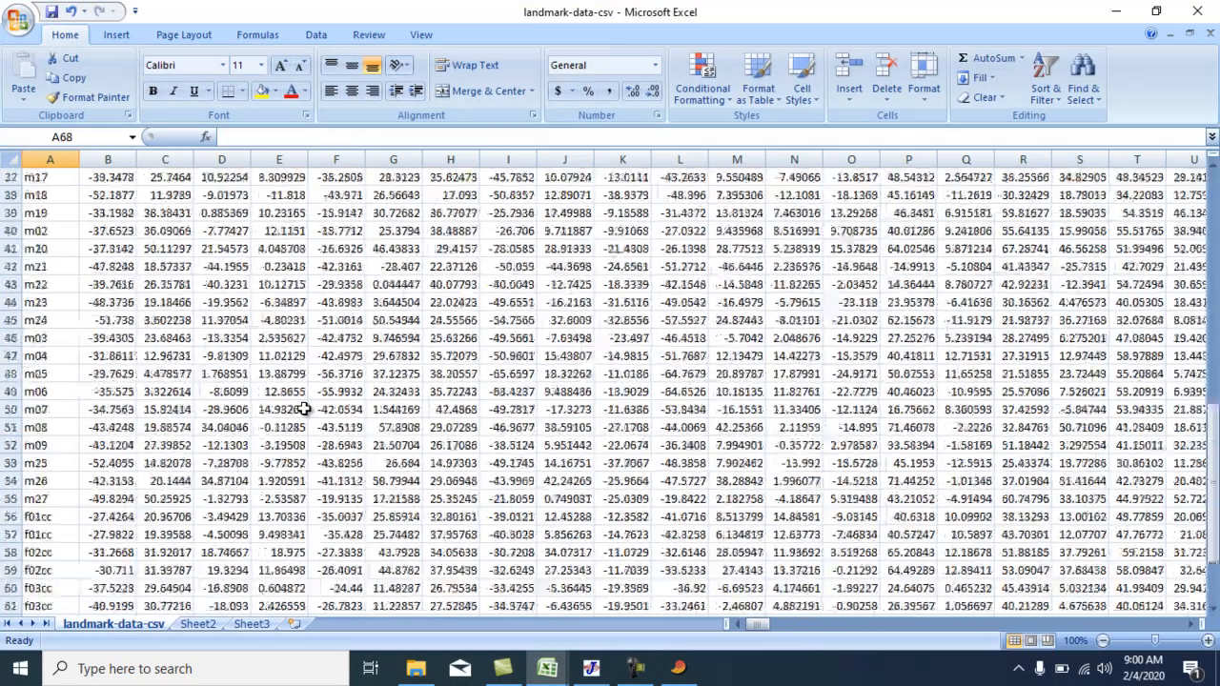
scroll(301, 410, "up", 1)
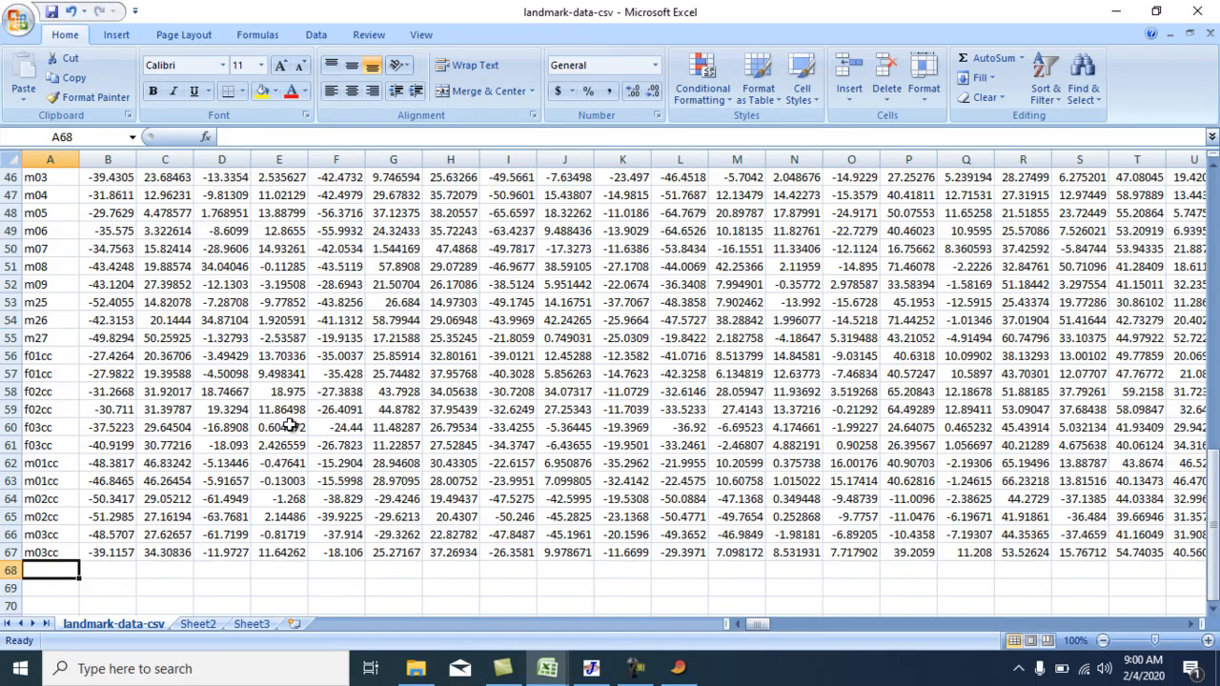
scroll(291, 425, "up", 15)
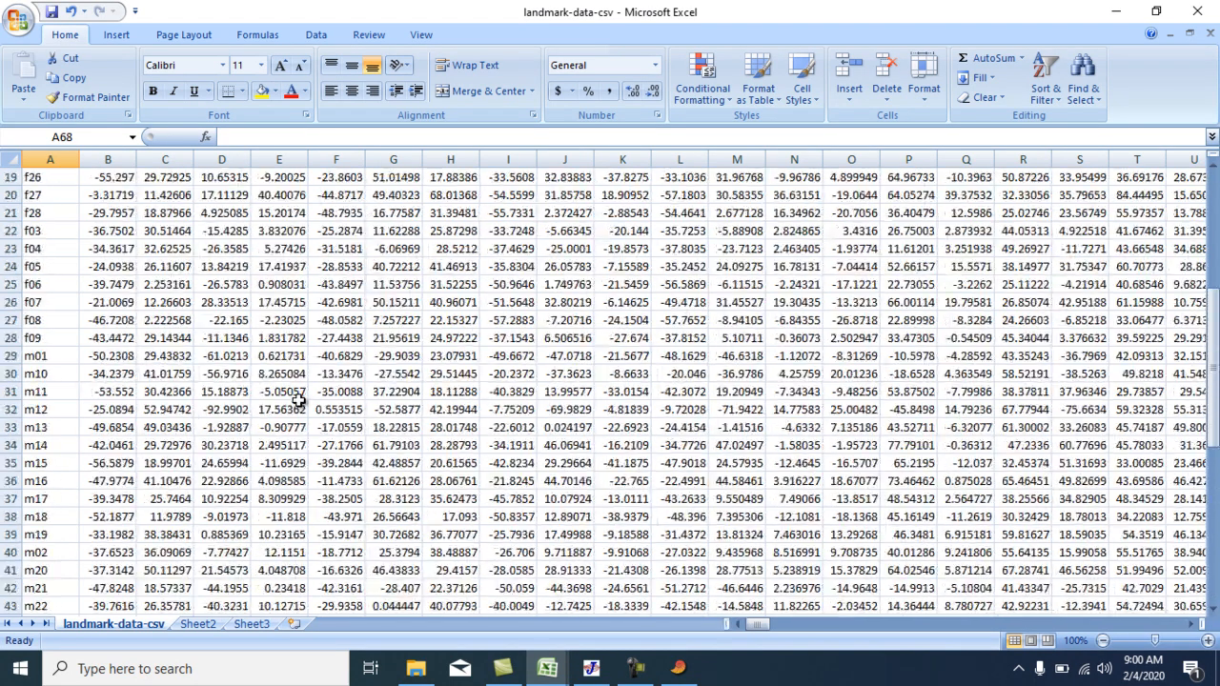
Insert an empty column B before the X 1 column and head it "sex".
left_click(107, 156)
right_click(107, 155)
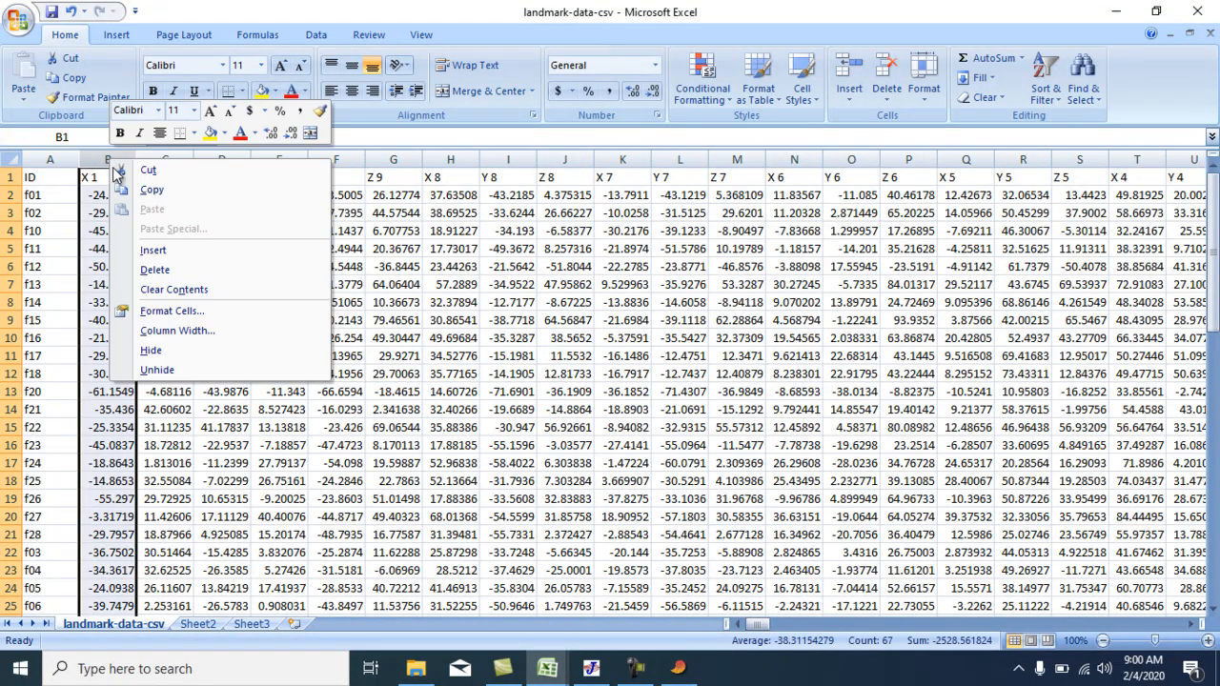
left_click(158, 251)
left_click(108, 178)
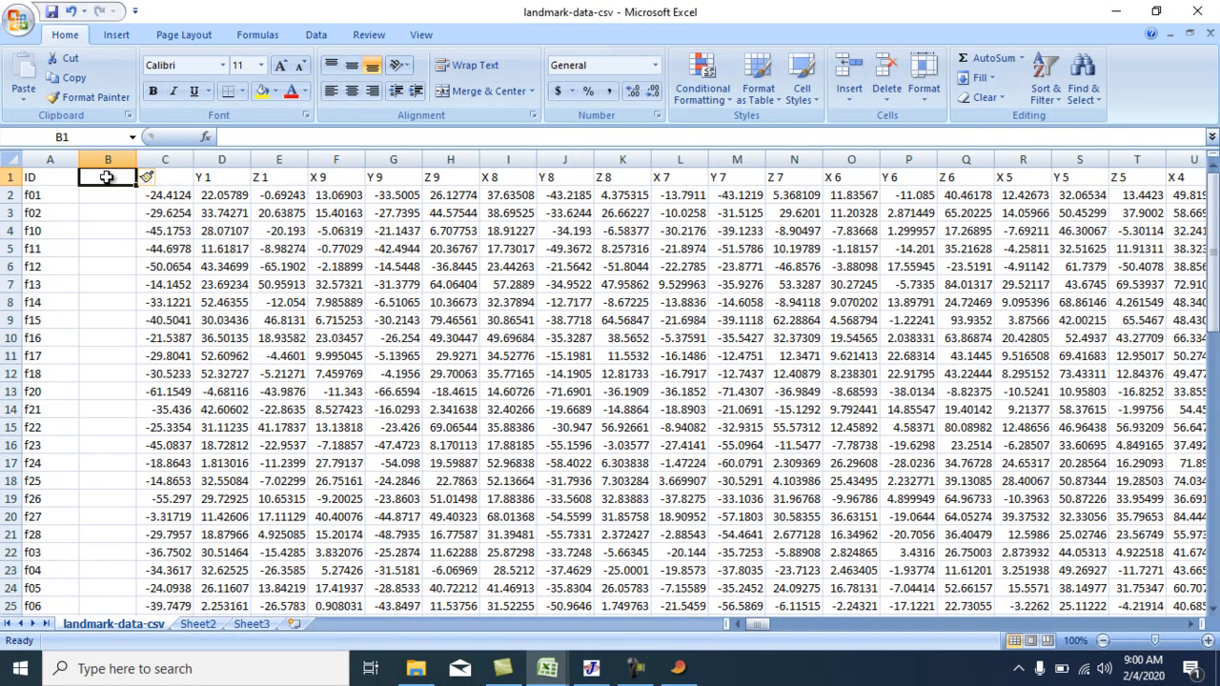
type("sex")
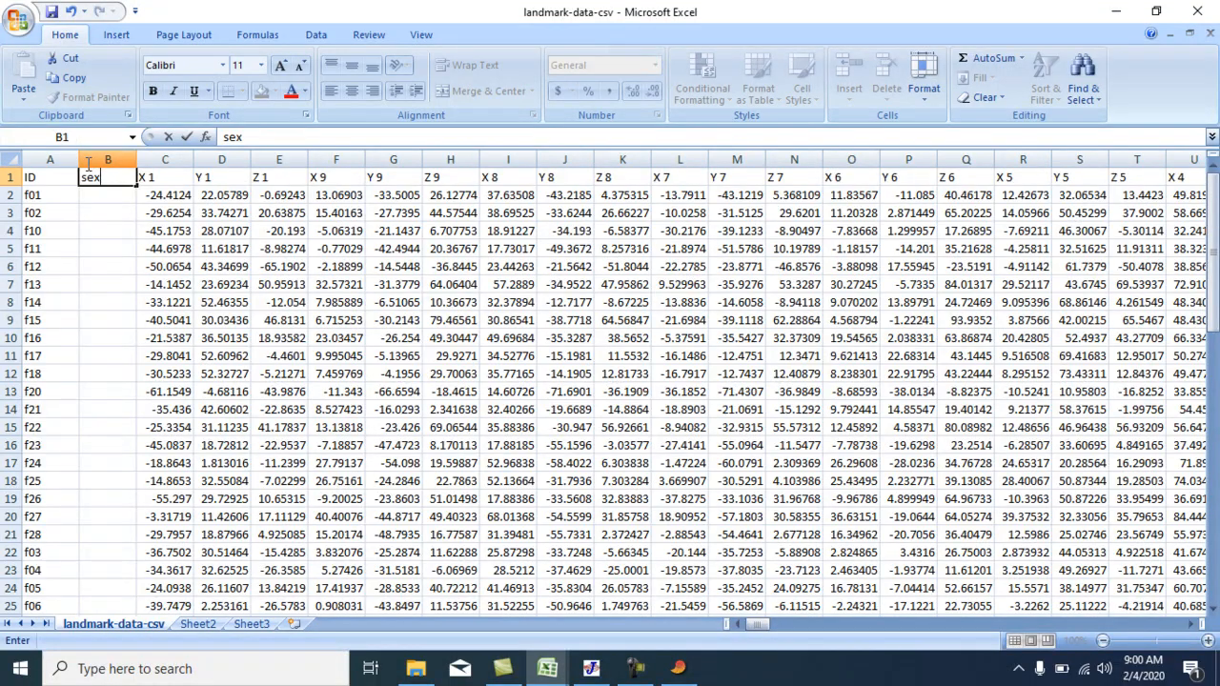
left_click(102, 197)
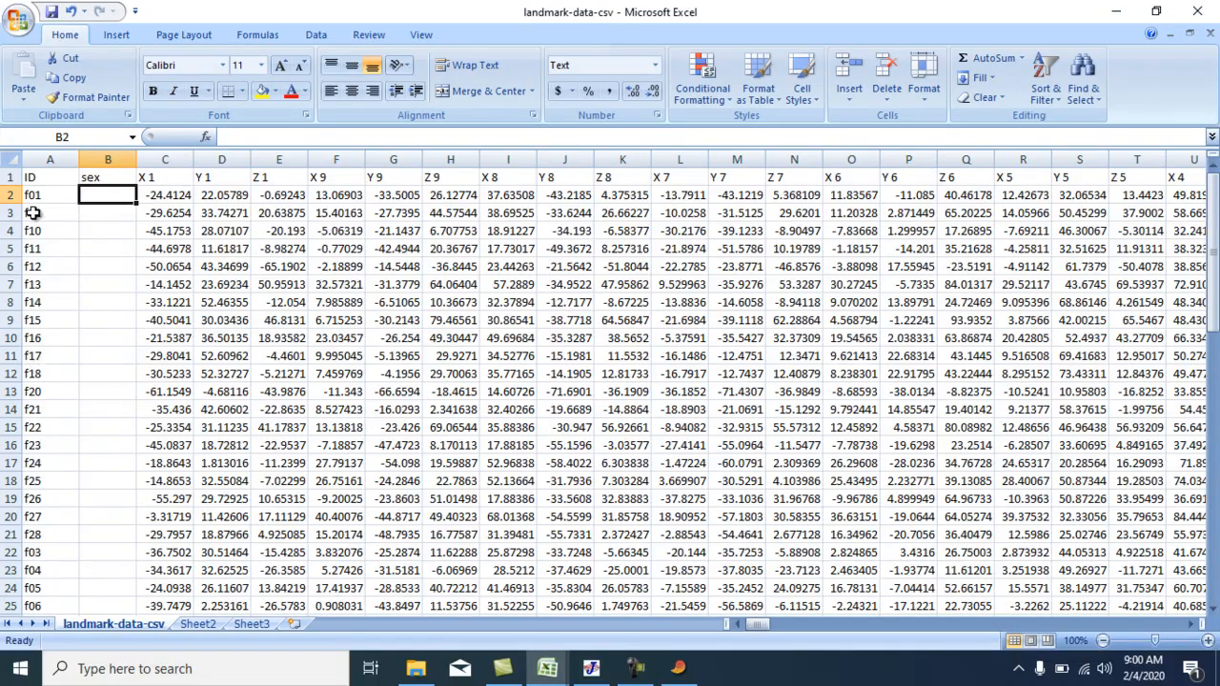
Examine the ID column to identify which rows belong to the f and m specimens.
scroll(32, 367, "down", 3)
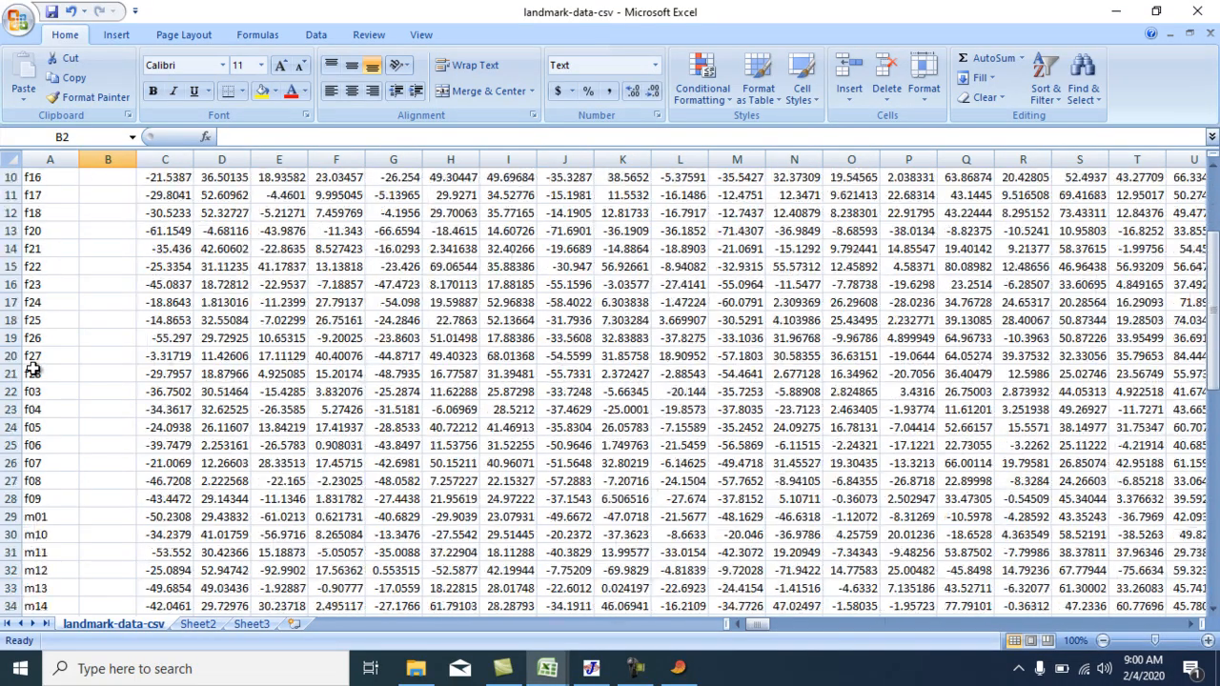
scroll(34, 369, "down", 7)
scroll(34, 369, "up", 5)
scroll(31, 369, "up", 5)
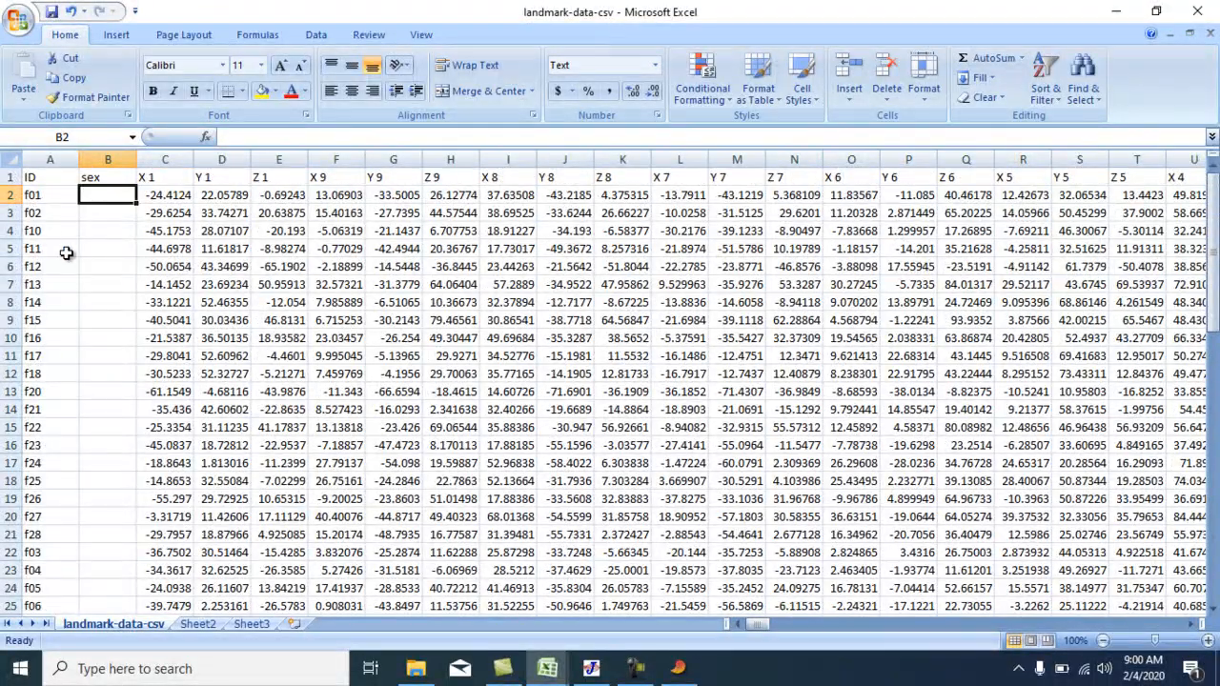
scroll(38, 229, "down", 4)
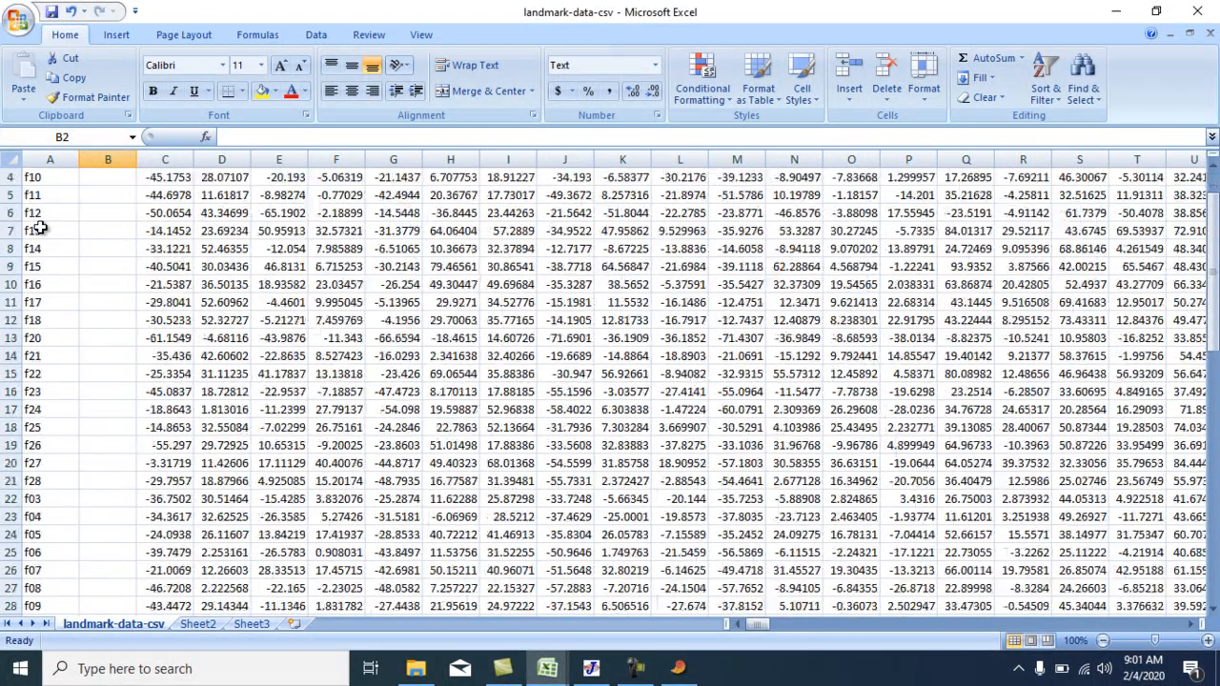
scroll(38, 229, "up", 4)
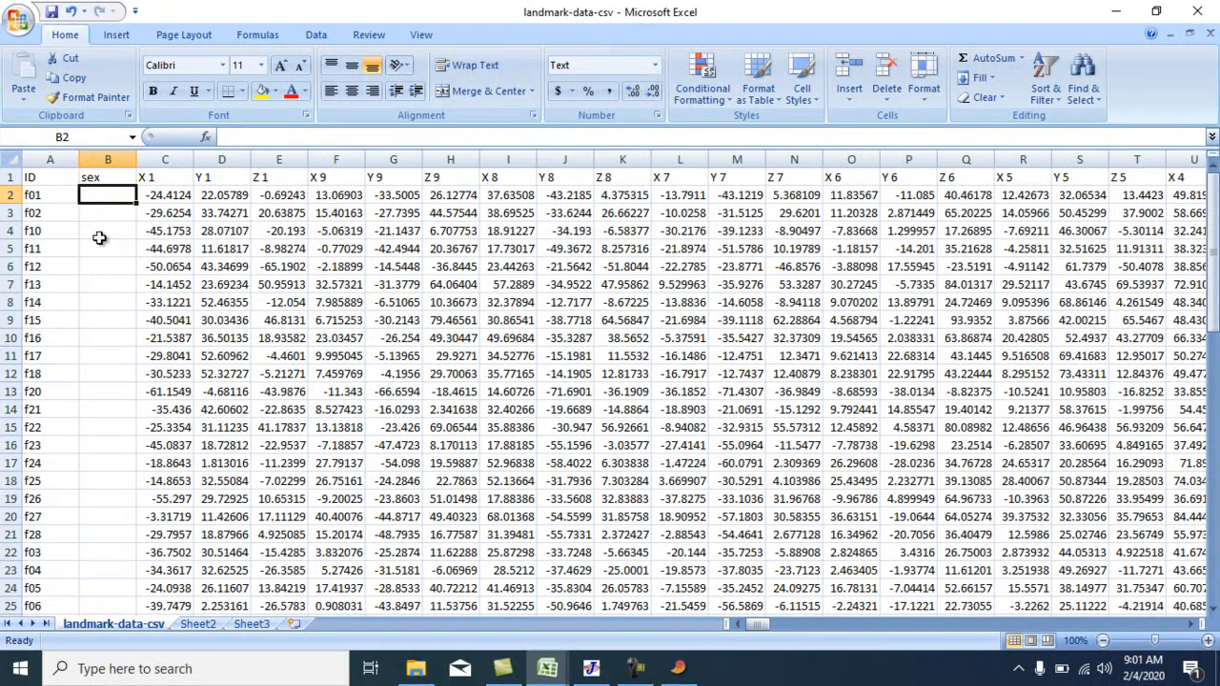
scroll(108, 254, "down", 2)
scroll(108, 253, "up", 2)
Enter f in B2 and fill it down the sex column to B28, covering specimens f01 through f09.
type("f")
left_click(108, 236)
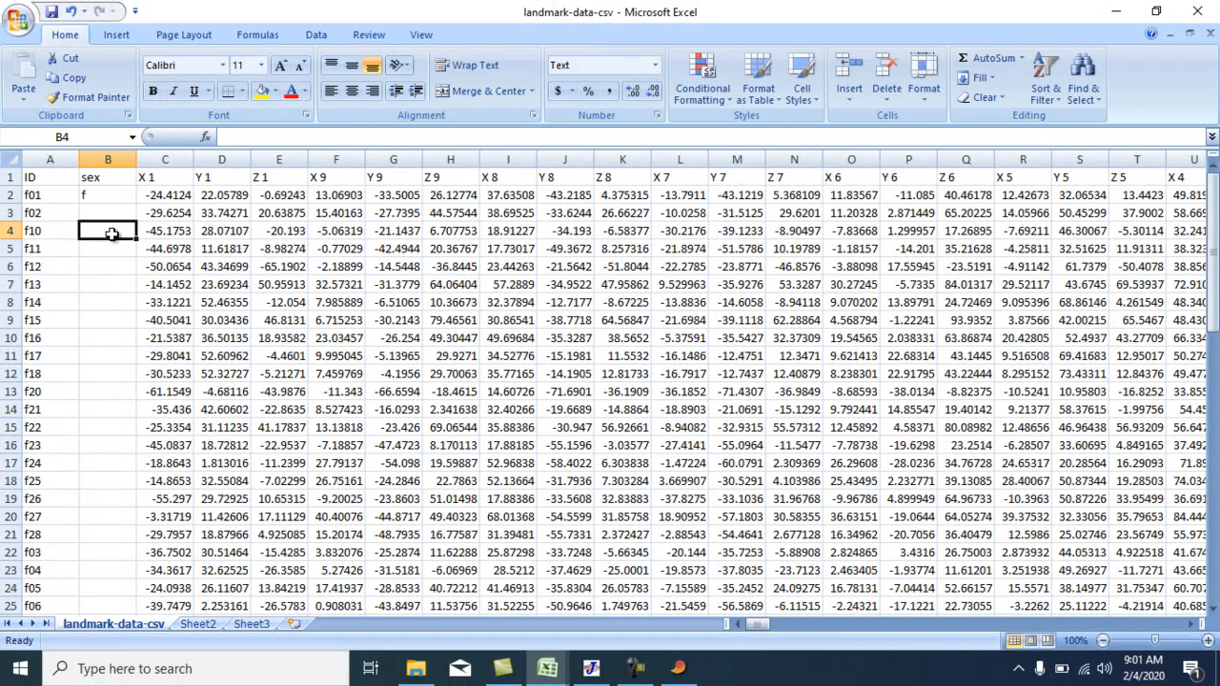
left_click(114, 195)
left_click_drag(136, 204, 113, 483)
Enter m in B29 for m01 and fill it down the sex column to B55, at m27.
left_click(113, 482)
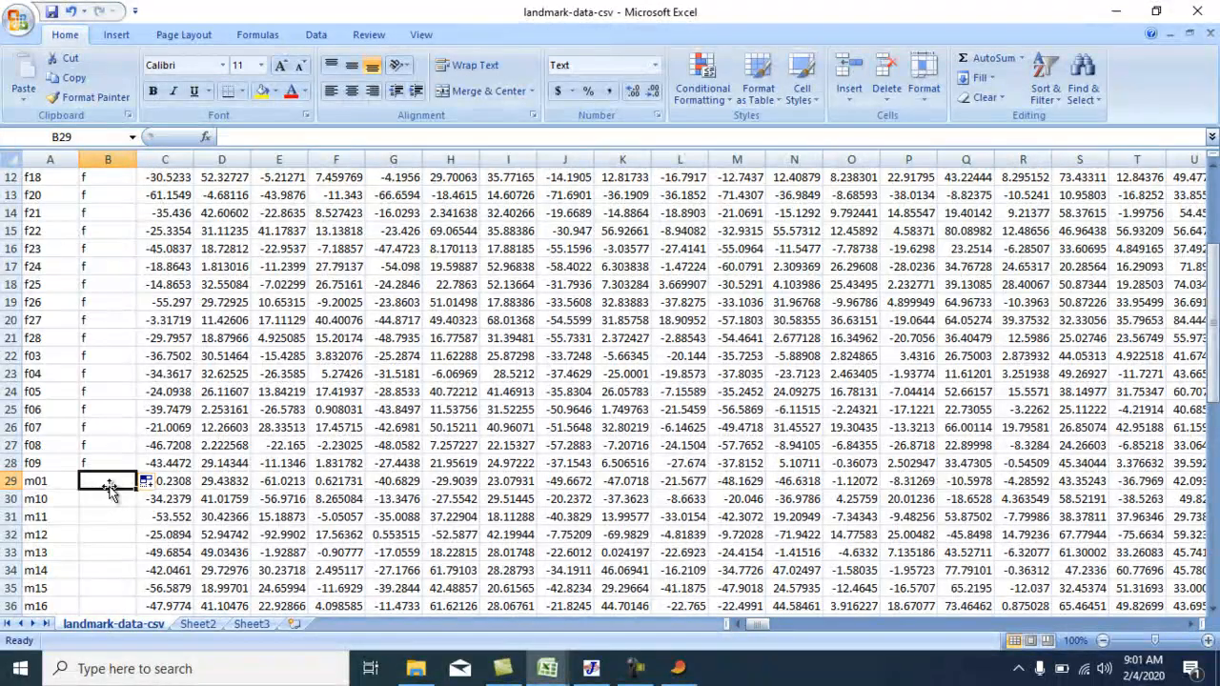
type("m")
scroll(111, 486, "down", 2)
left_click(132, 412)
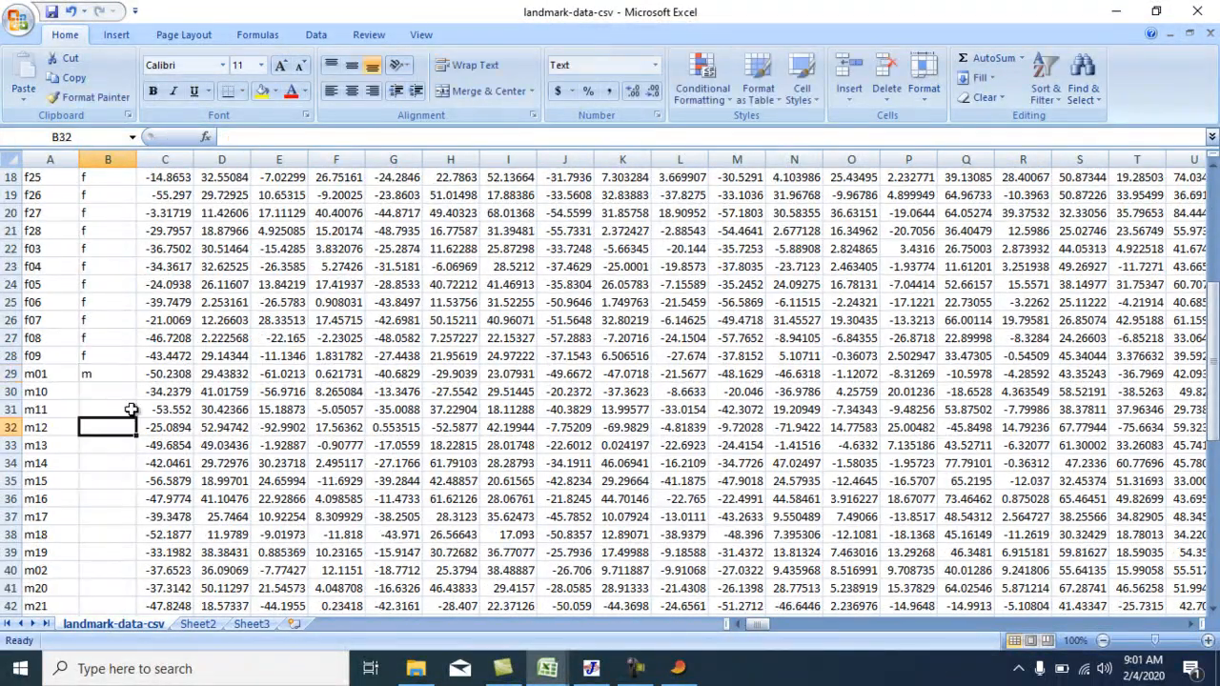
left_click(110, 377)
scroll(110, 378, "down", 2)
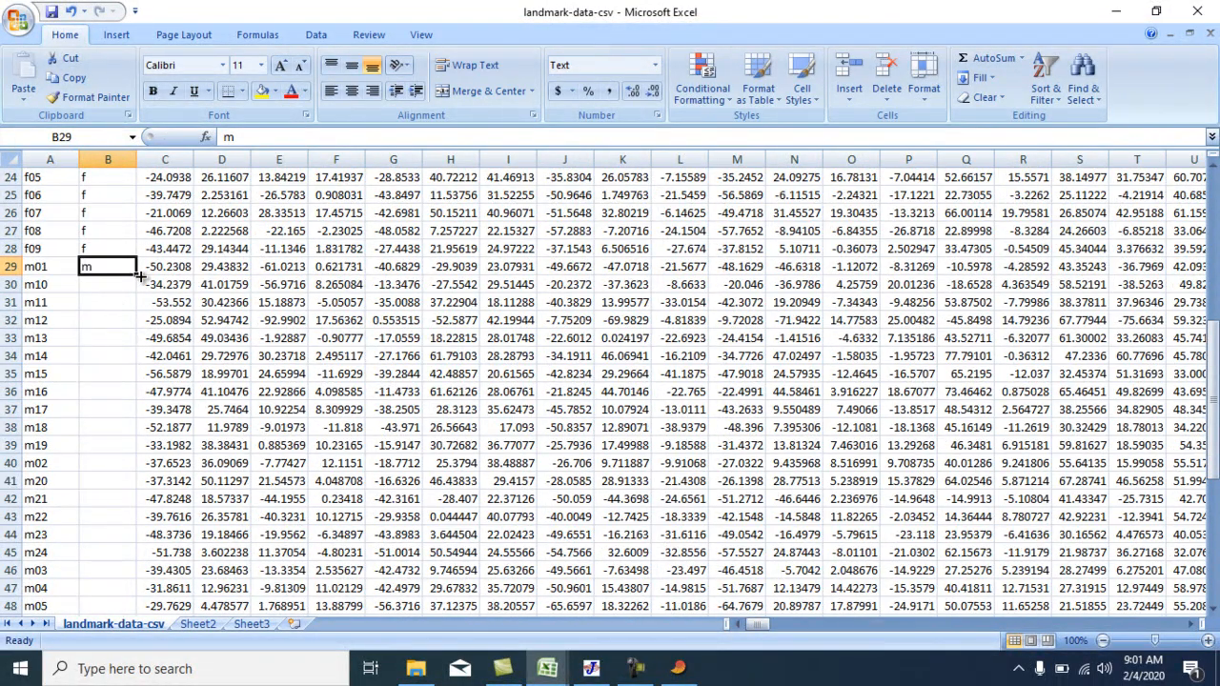
left_click_drag(136, 275, 98, 450)
Enter f in B56 and fill it down to B61 for the f01cc to f03cc specimens.
scroll(100, 477, "down", 1)
scroll(100, 479, "down", 3)
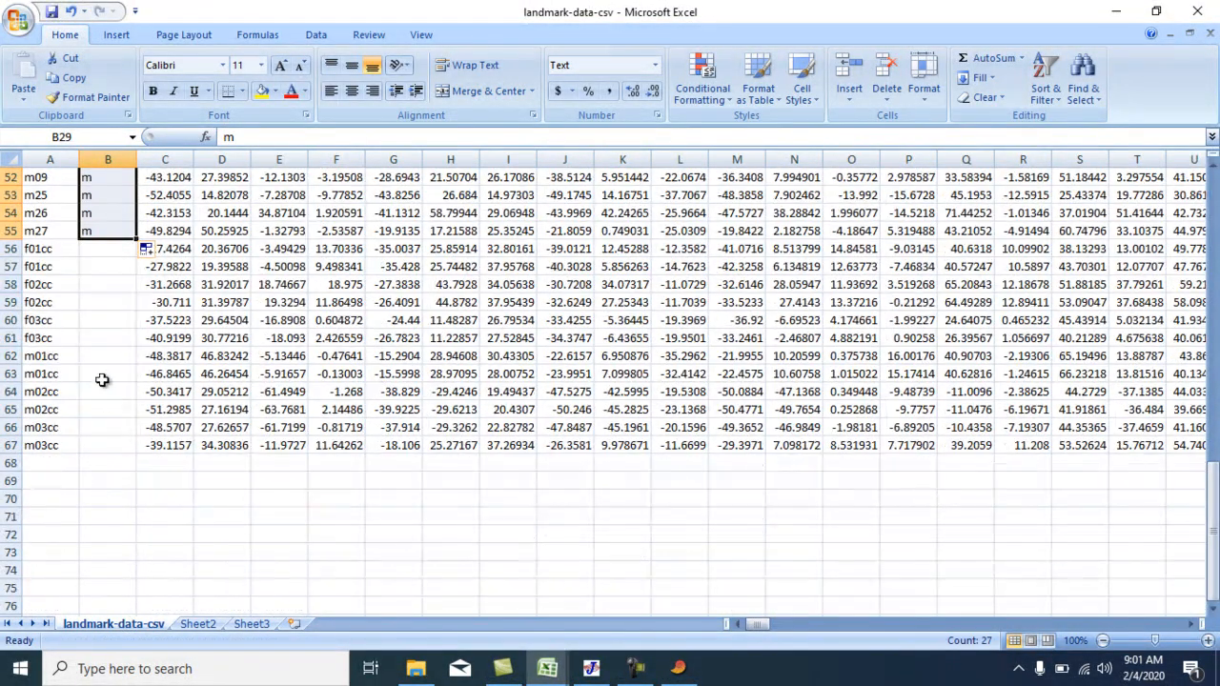
left_click(100, 248)
type("f")
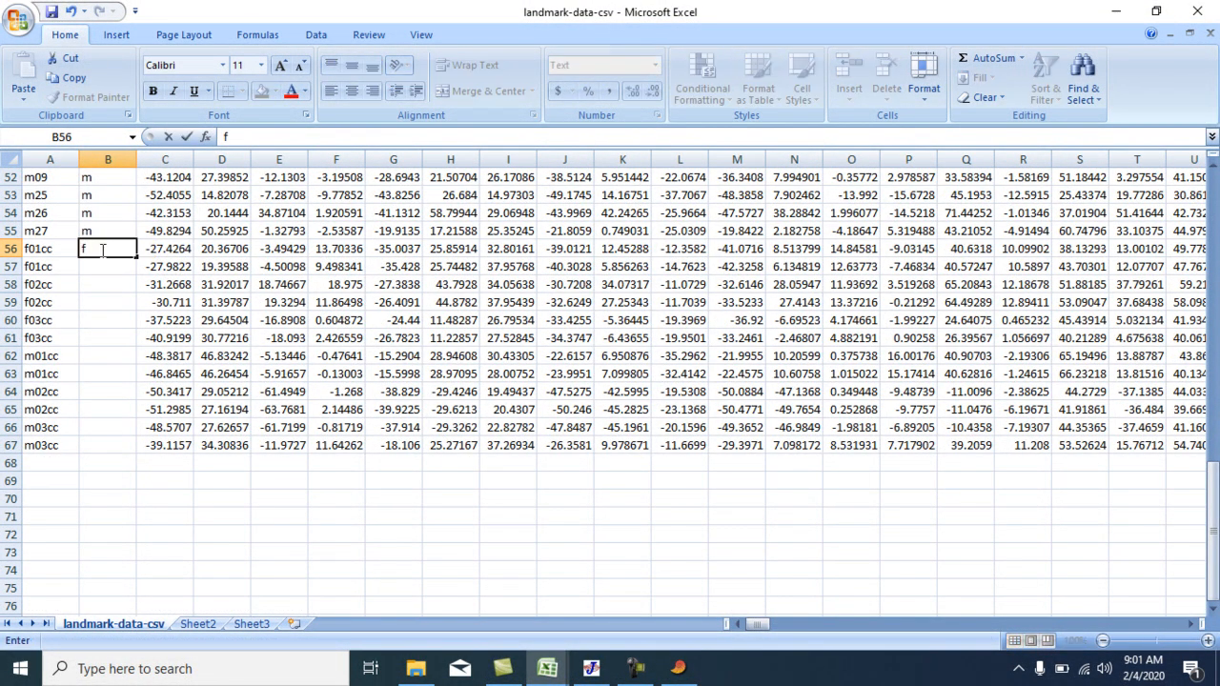
key("Return")
left_click(119, 247)
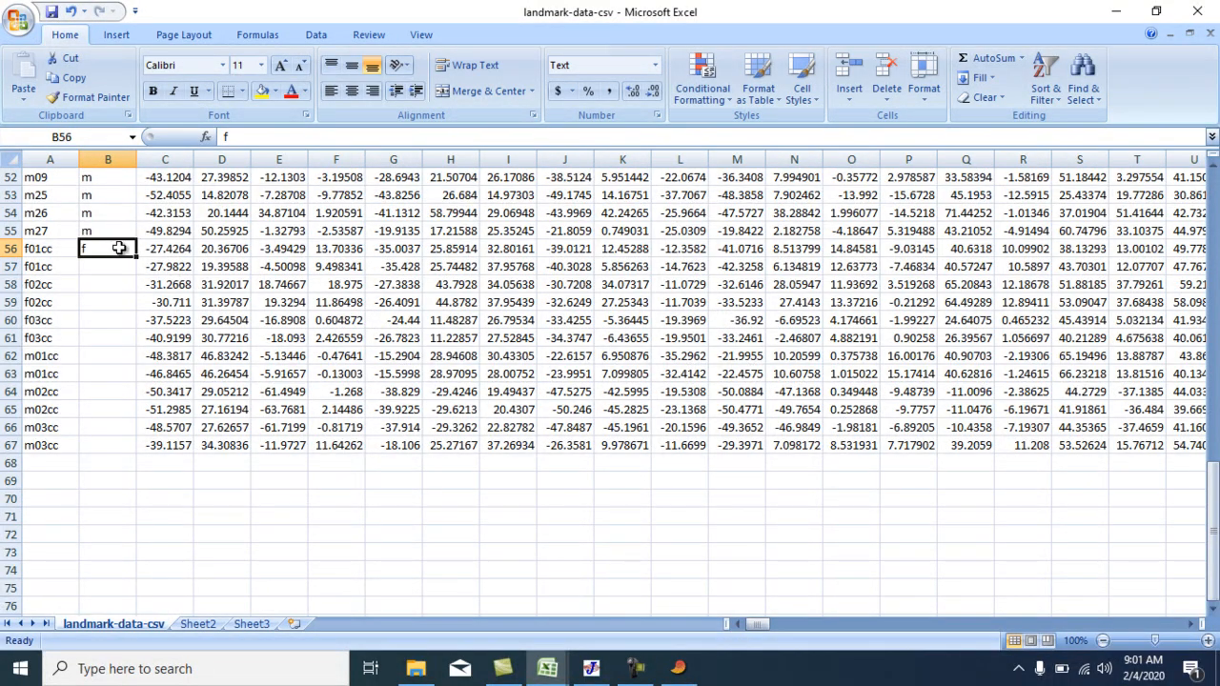
left_click_drag(134, 259, 131, 345)
Enter m in B62 and fill it down to B67 for the m01cc to m03cc specimens.
left_click(111, 359)
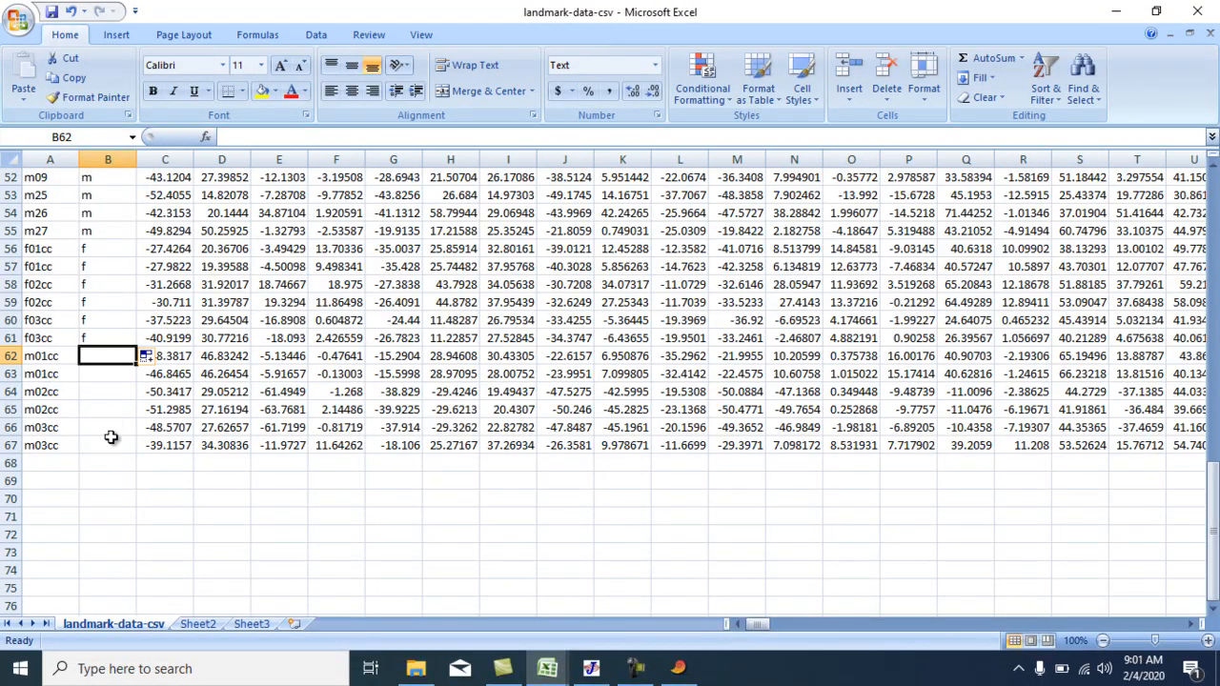
type("m")
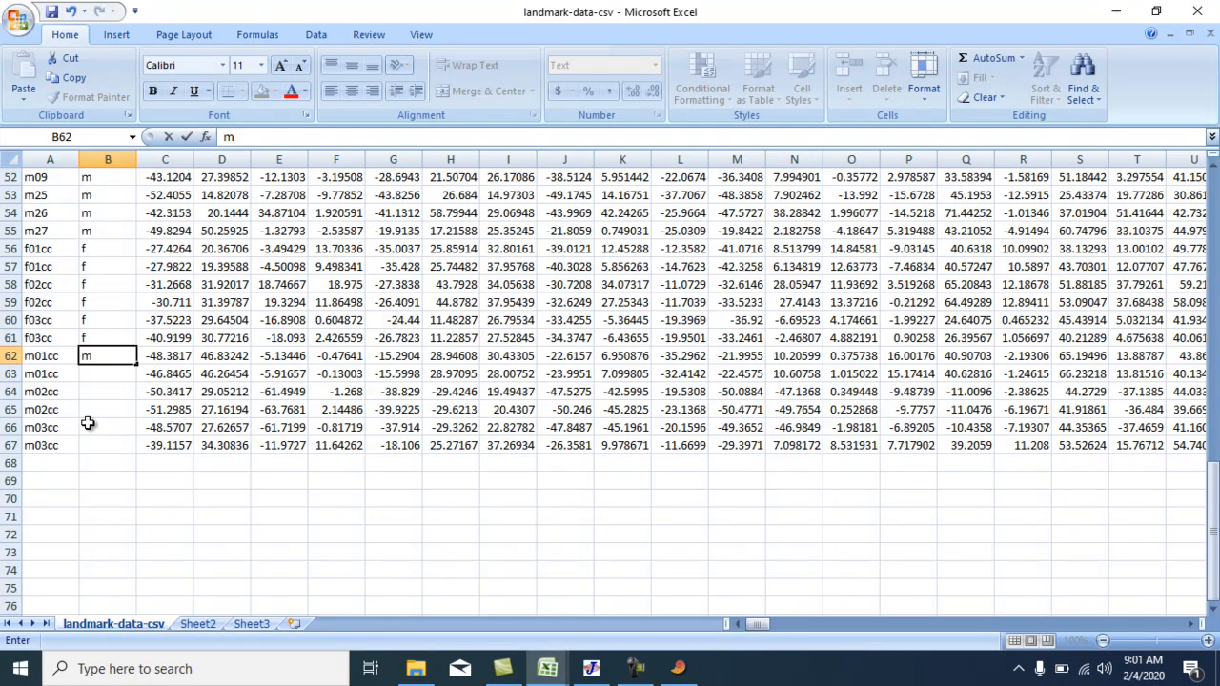
left_click(114, 367)
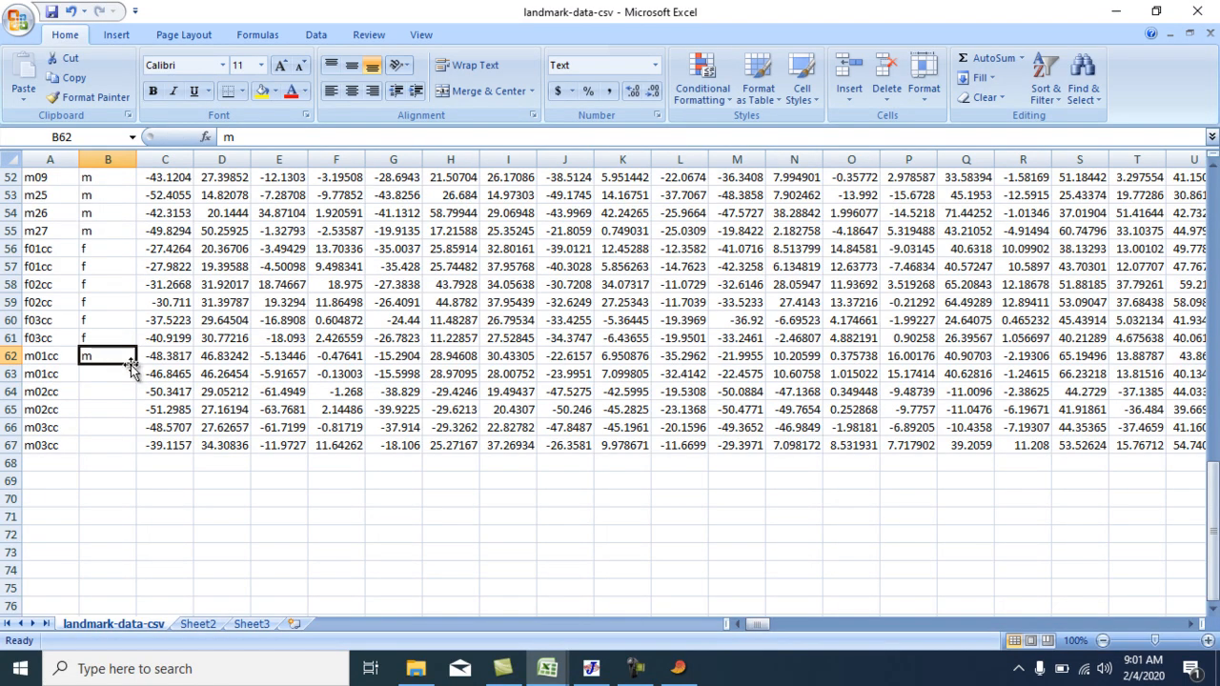
left_click_drag(136, 366, 137, 453)
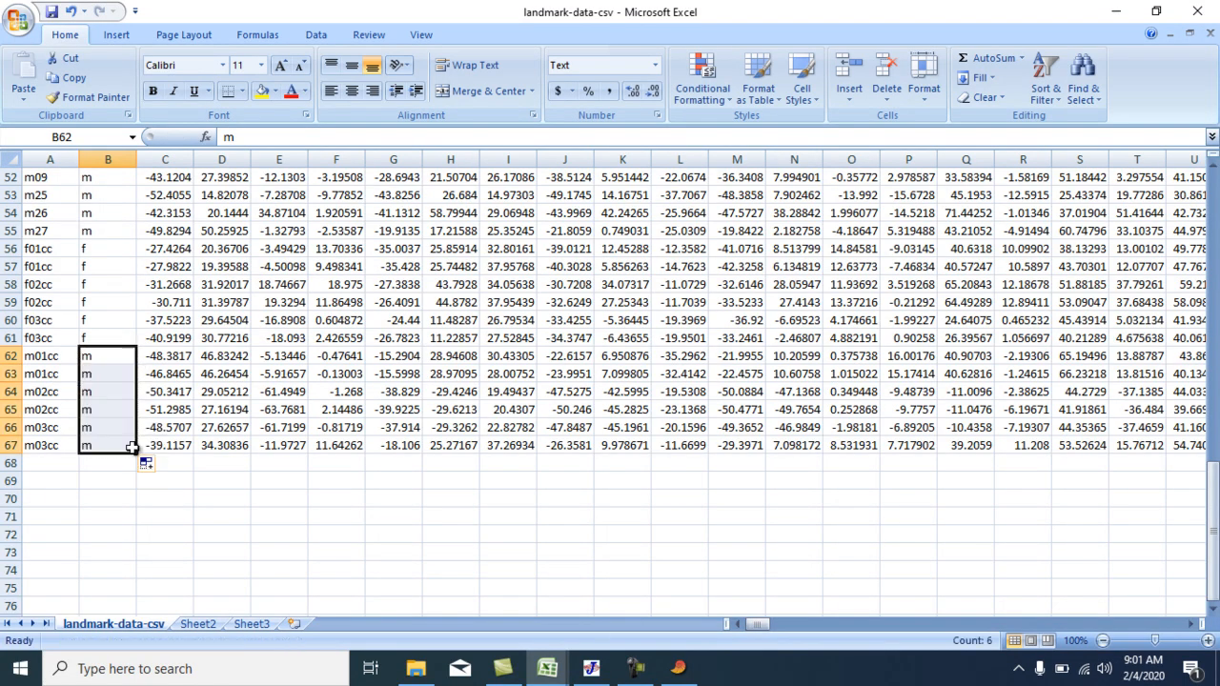
Review the completed sex column, and copy the whole data range from the ID heading in A1 to the last cell.
left_click(167, 410)
scroll(178, 373, "up", 5)
scroll(177, 374, "up", 12)
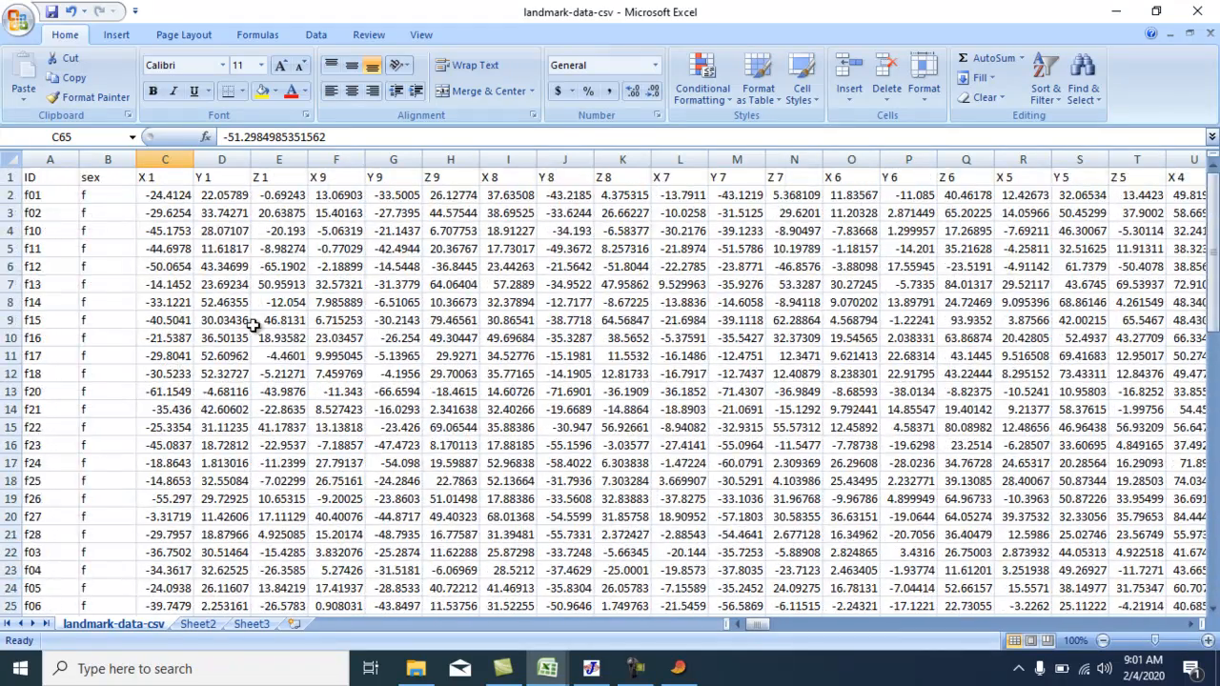
scroll(360, 377, "down", 8)
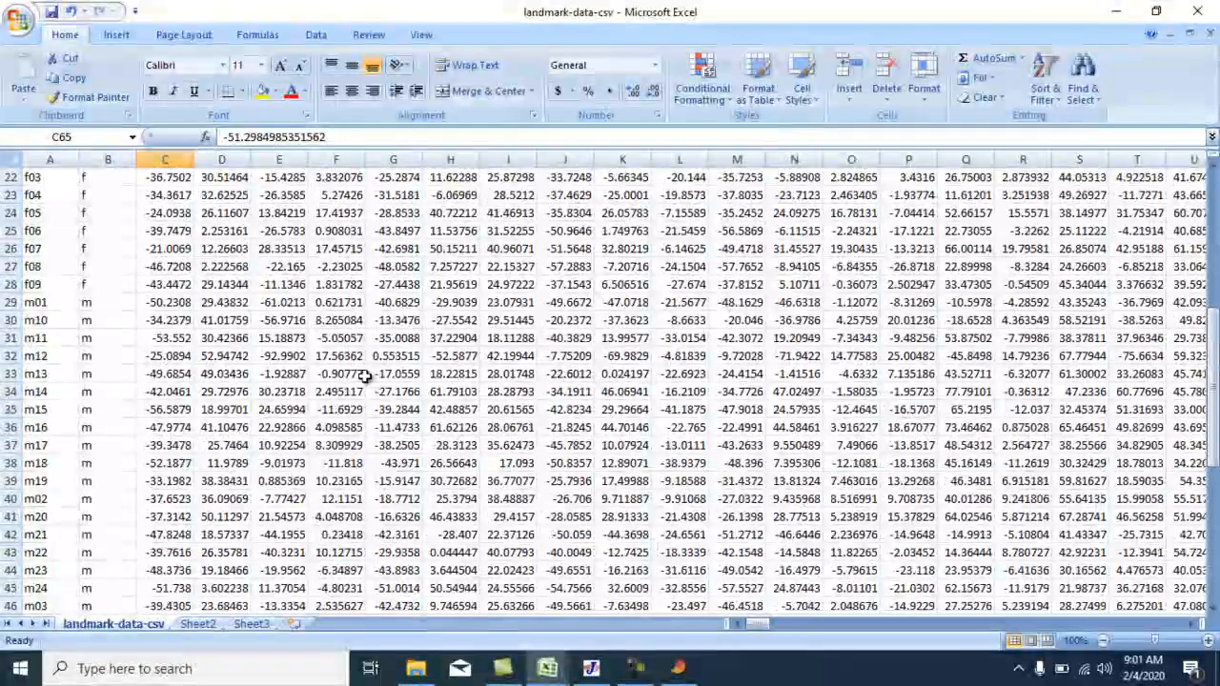
scroll(365, 374, "up", 8)
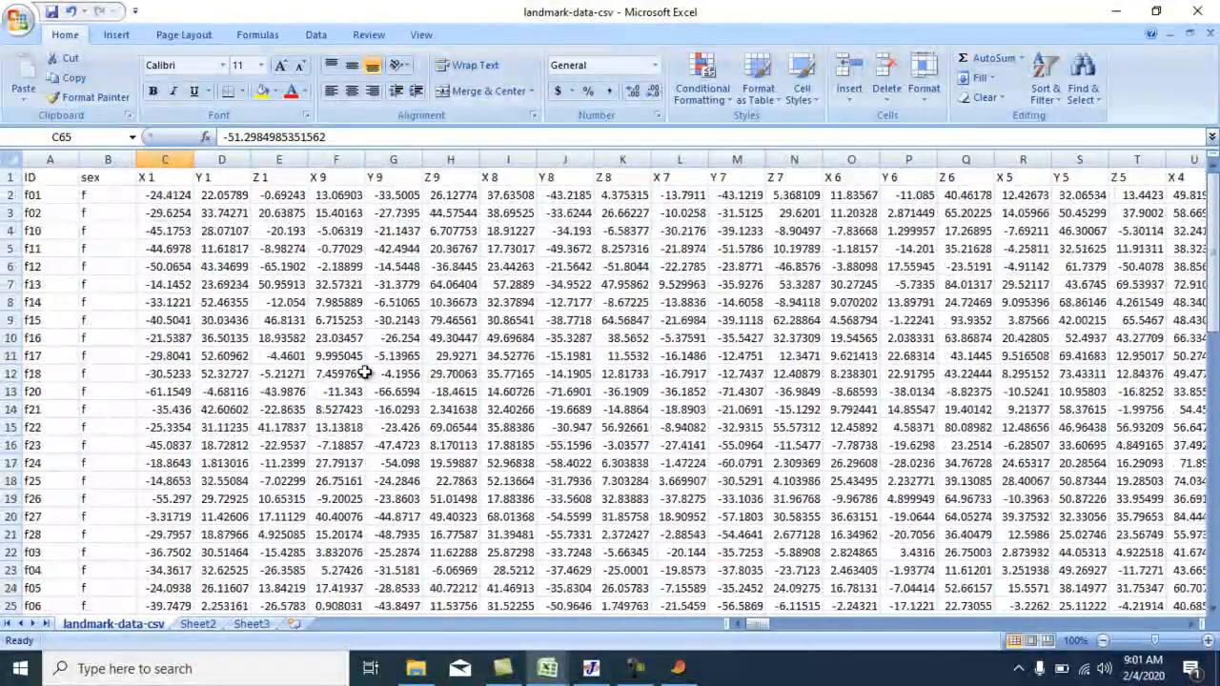
left_click(33, 179)
key("ctrl+shift+End")
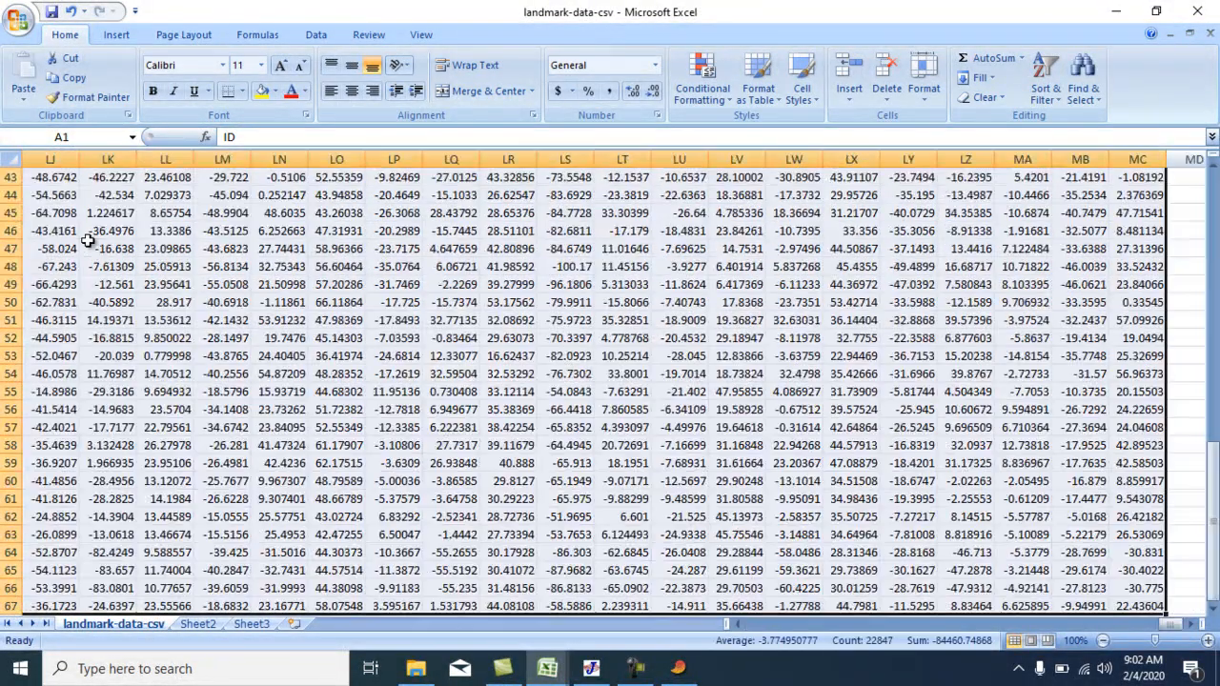
key("ctrl+c")
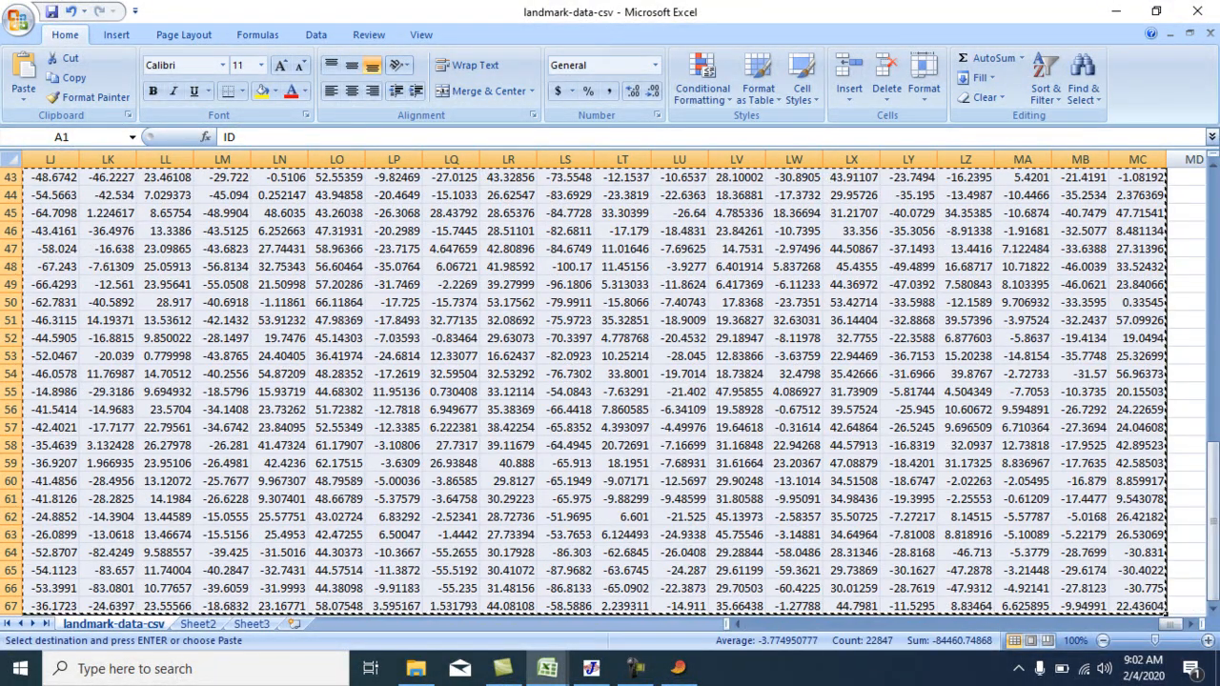
Return to Past, maximize its window and show the row and column attributes.
left_click(1116, 11)
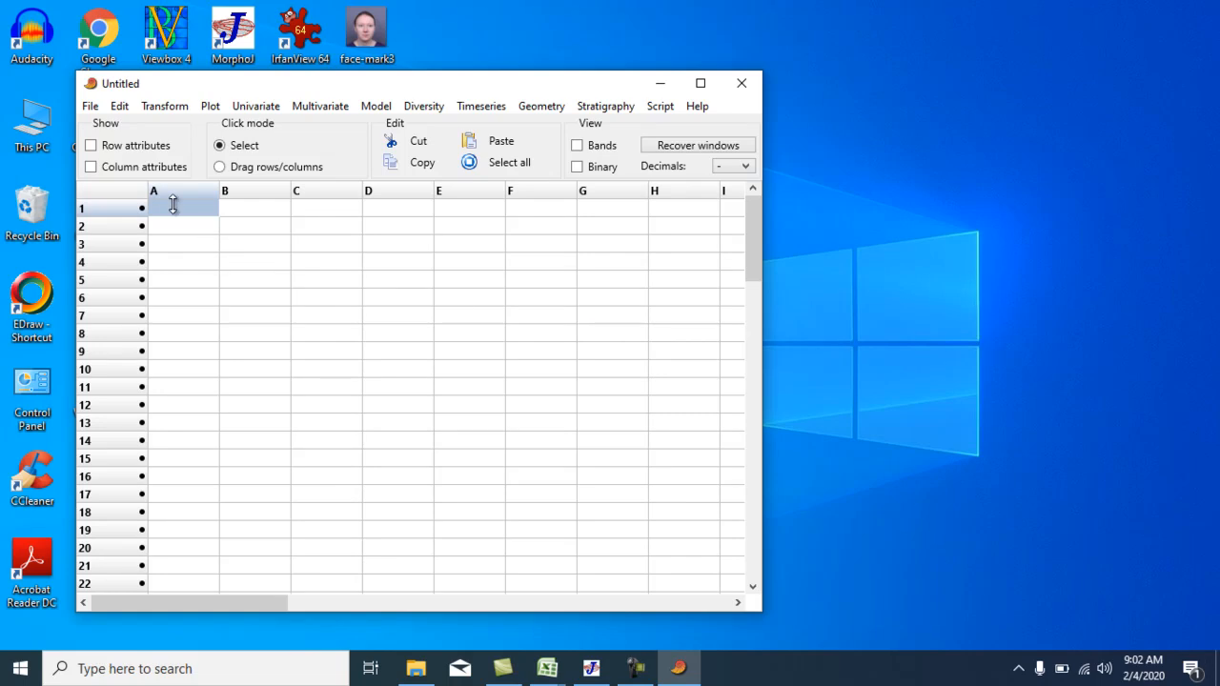
left_click(699, 83)
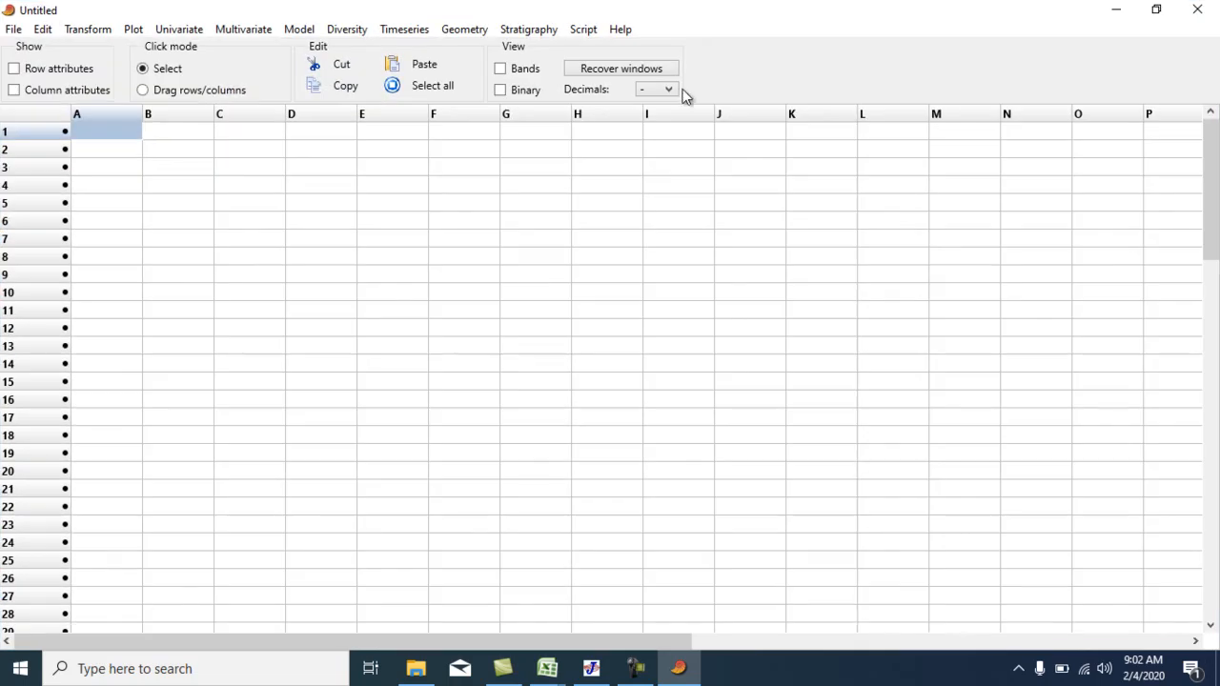
left_click(14, 73)
left_click(14, 89)
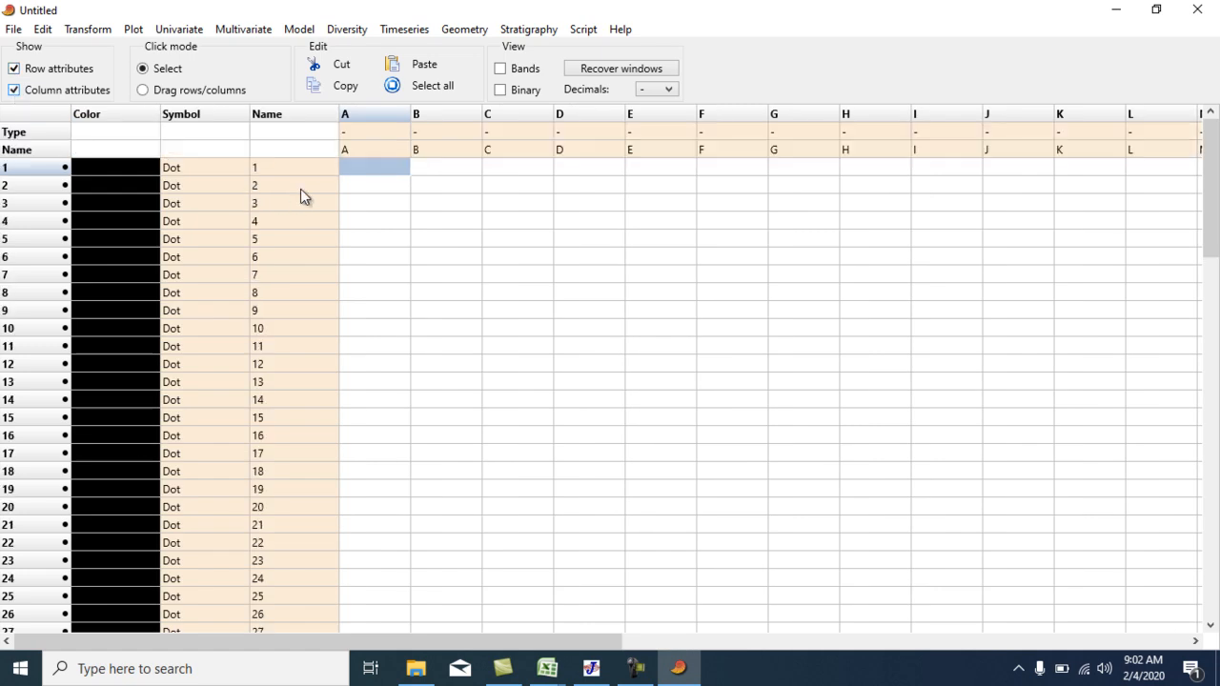
Paste the copied landmark data starting at the cell where the Name row and Name column meet.
left_click(299, 150)
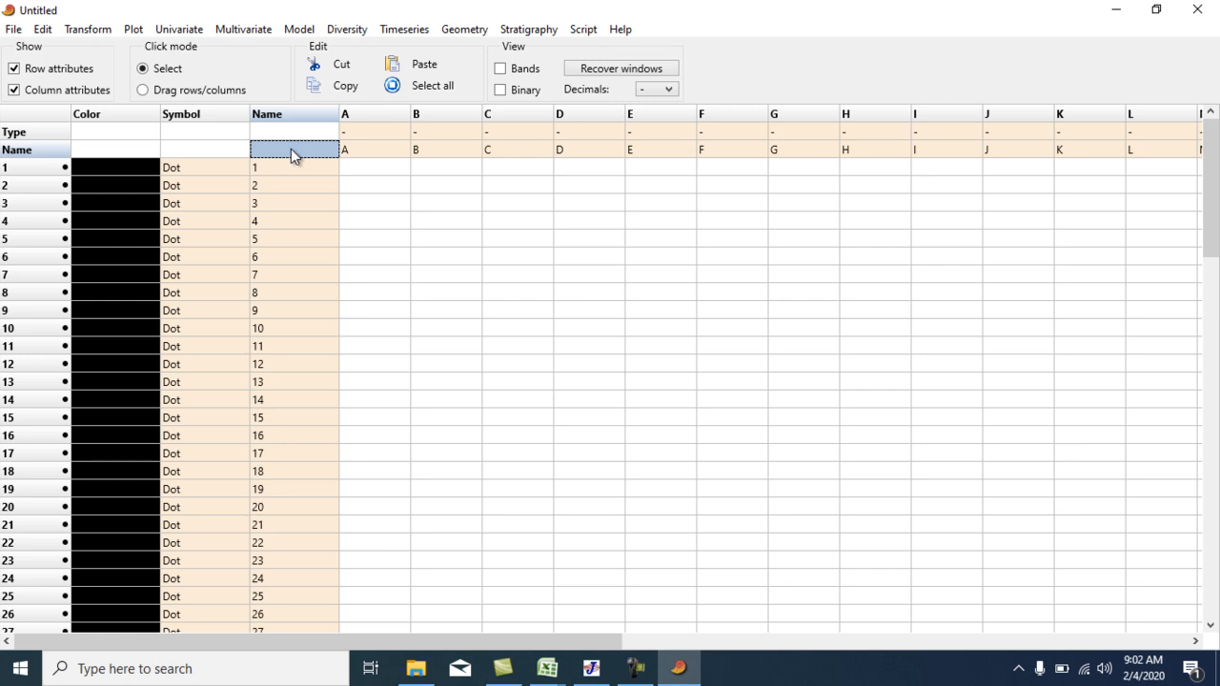
left_click(424, 65)
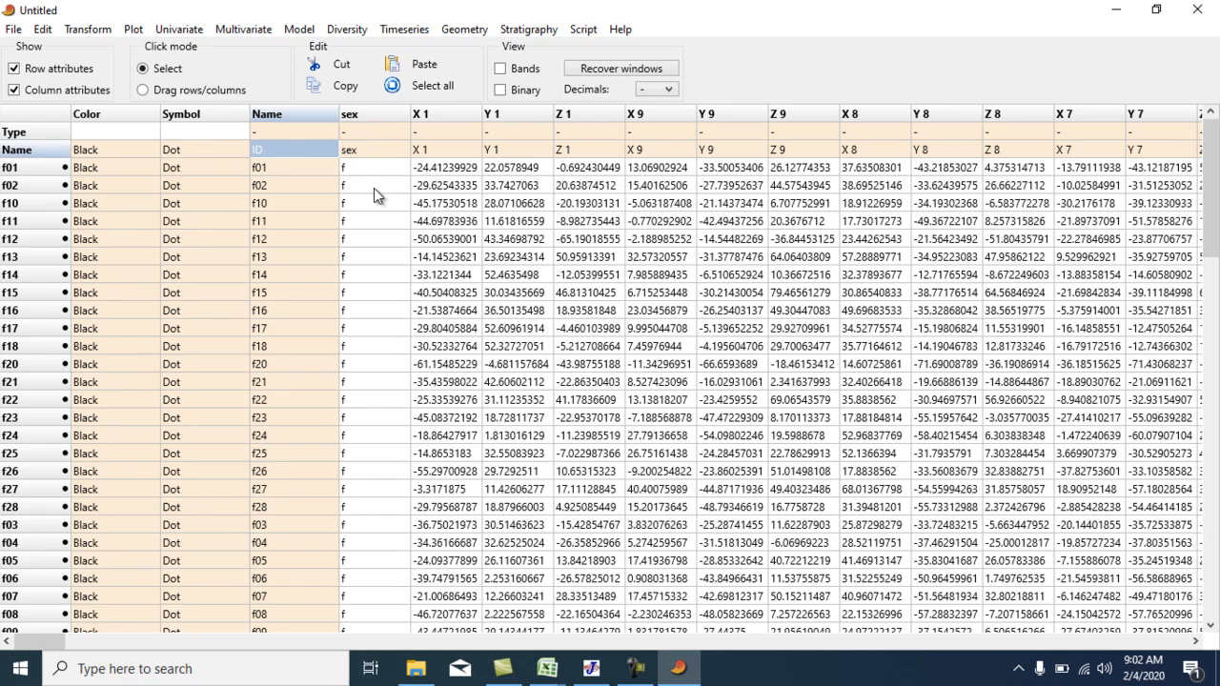
Set the data type of the sex column to Group and hide the row and column attributes.
left_click(380, 133)
left_click(381, 132)
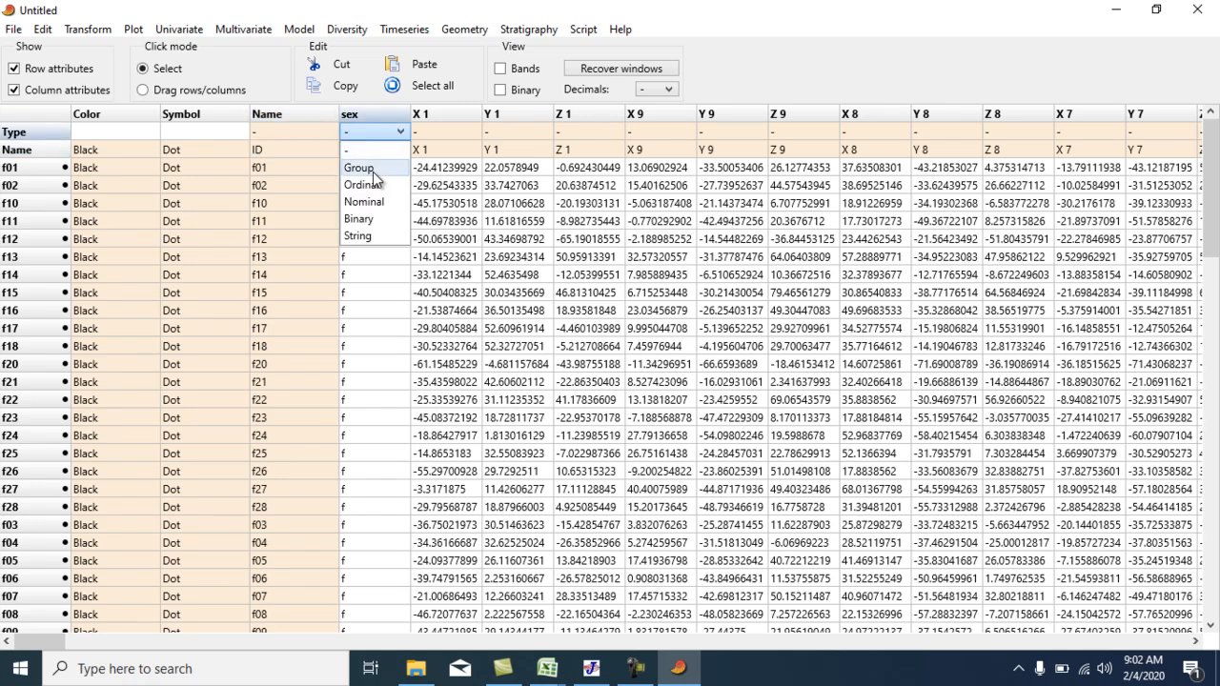
left_click(373, 169)
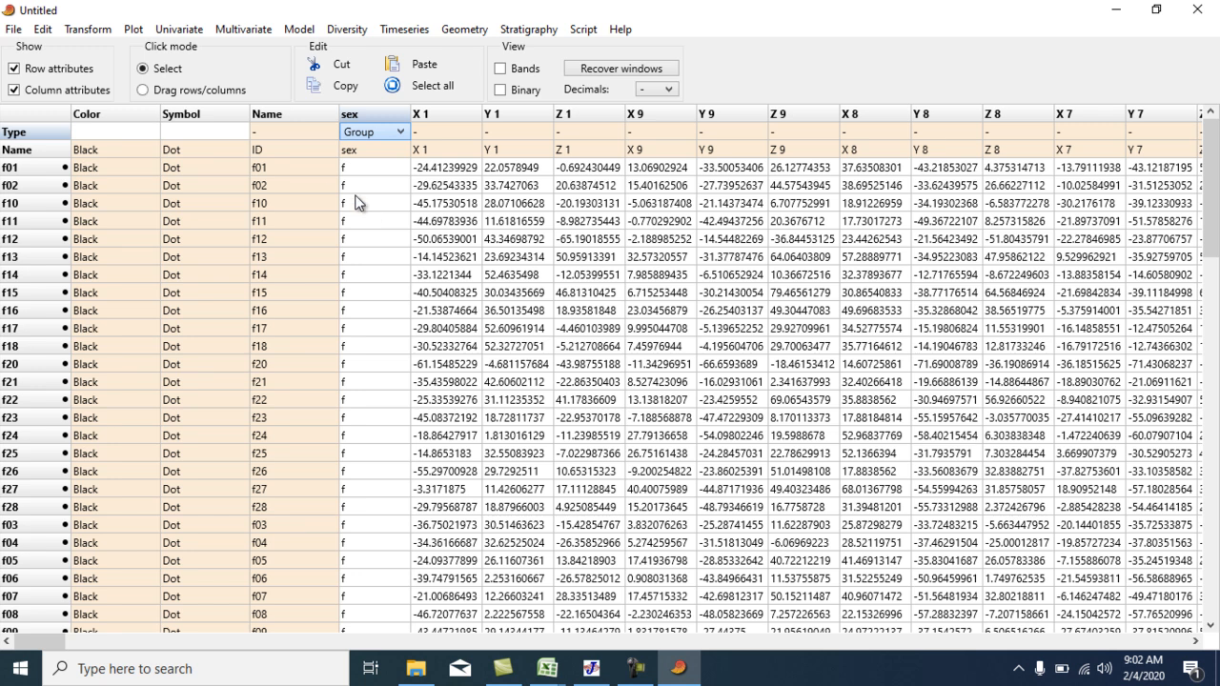
left_click(54, 71)
left_click(45, 91)
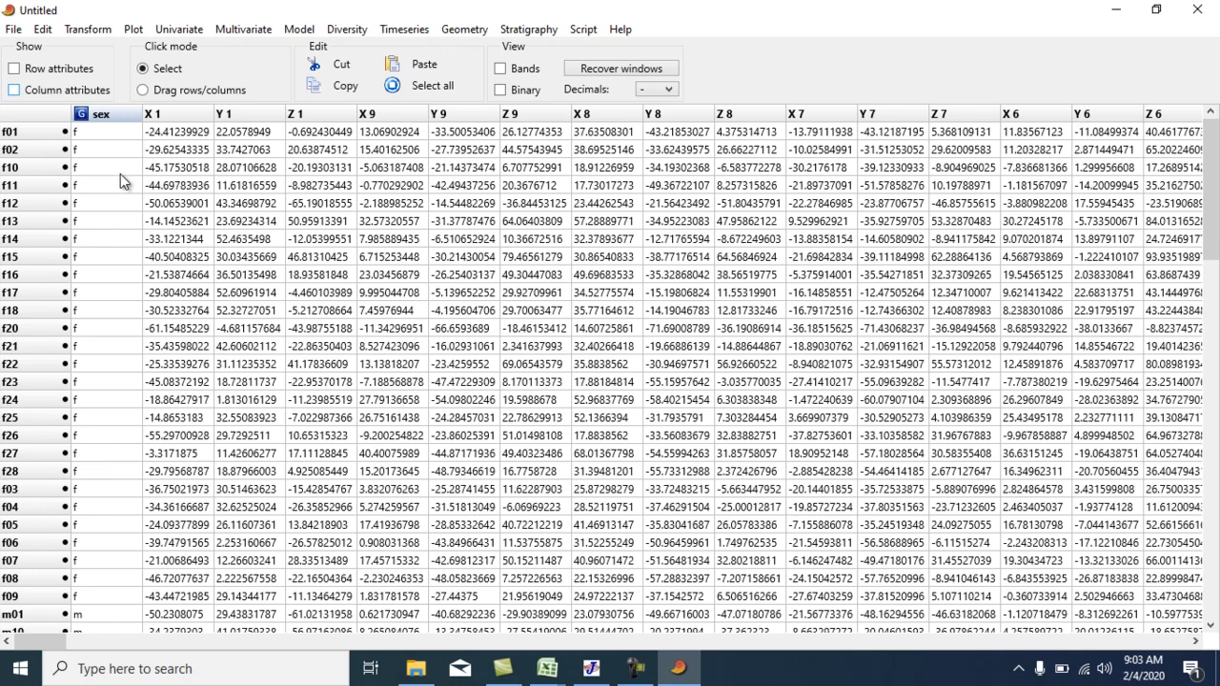
scroll(118, 259, "down", 7)
scroll(118, 258, "up", 6)
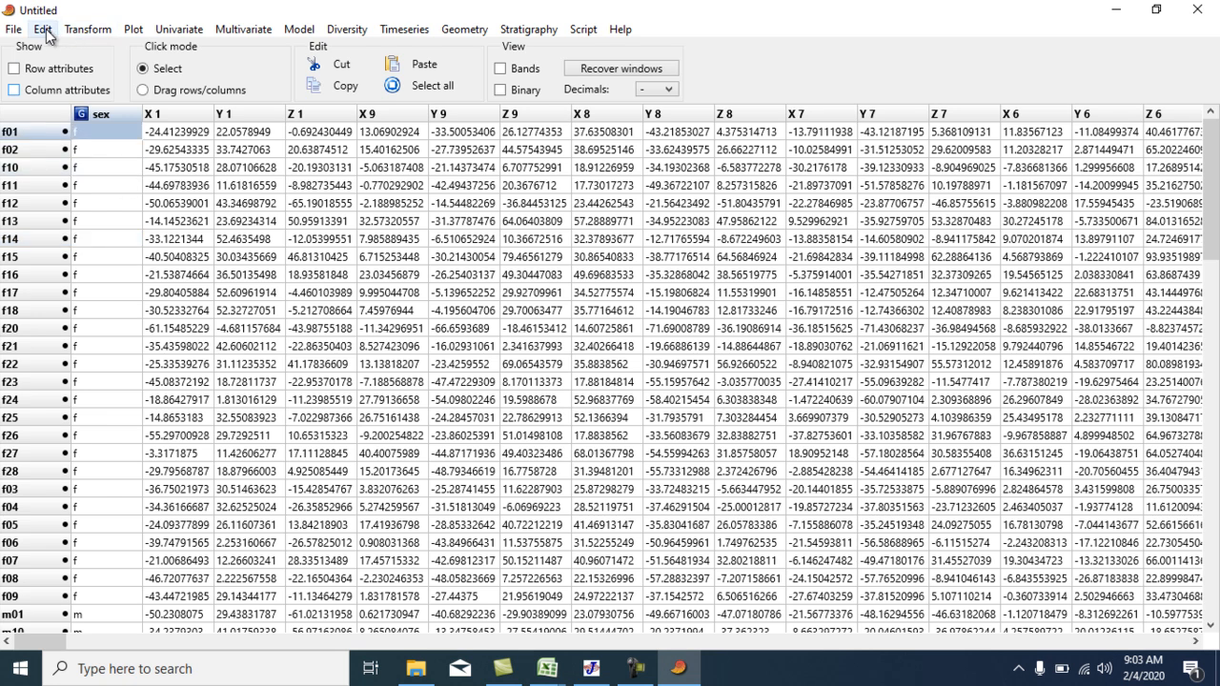
left_click(43, 28)
left_click(113, 247)
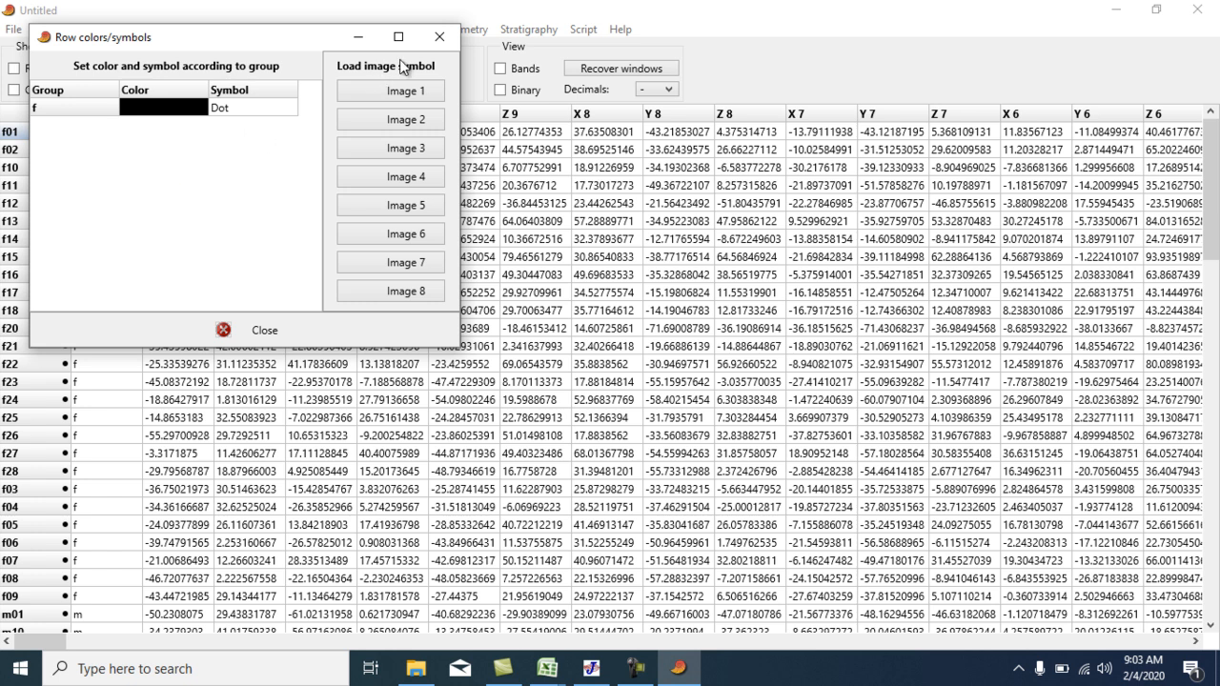
left_click(437, 44)
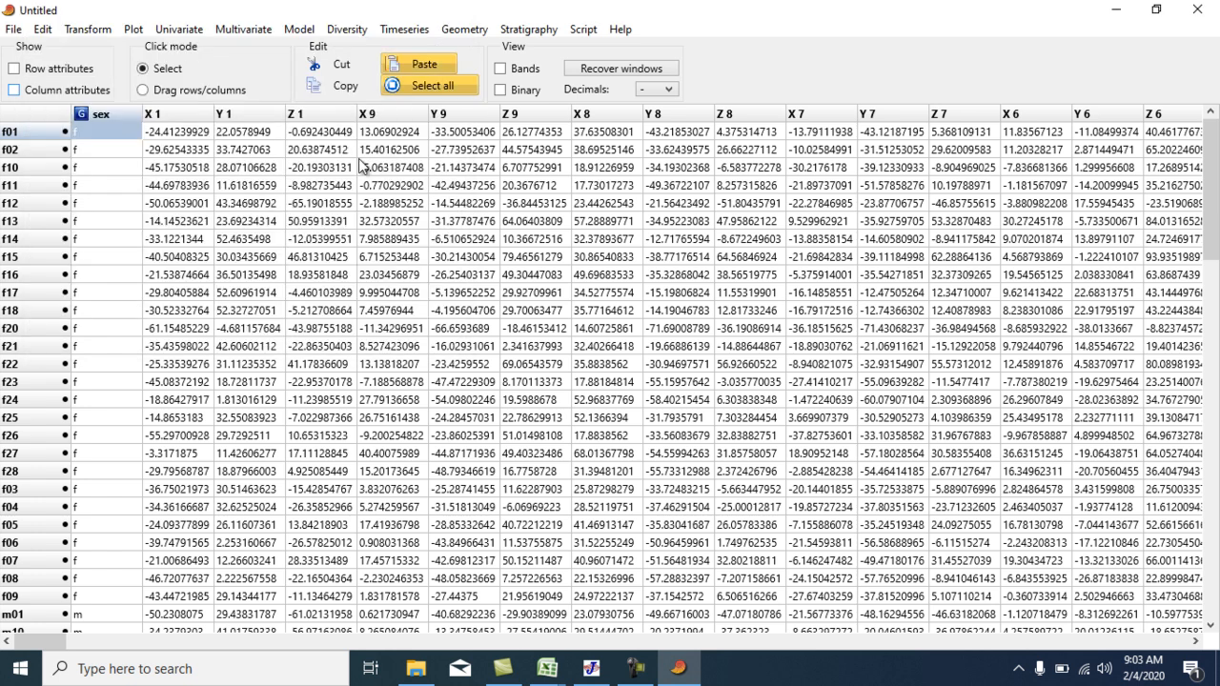
Examine the f and m entries in the sex column down past the last specimen row and return to the first row.
left_click(112, 299)
key("Down")
key("Down")
key("Down")
key("Down")
key("Down")
key("Down")
key("Down")
key("Down")
key("Down")
key("Down")
key("Down")
key("Down")
key("Down")
key("Down")
key("Down")
key("Down")
key("Down")
key("Down")
key("Down")
key("Down")
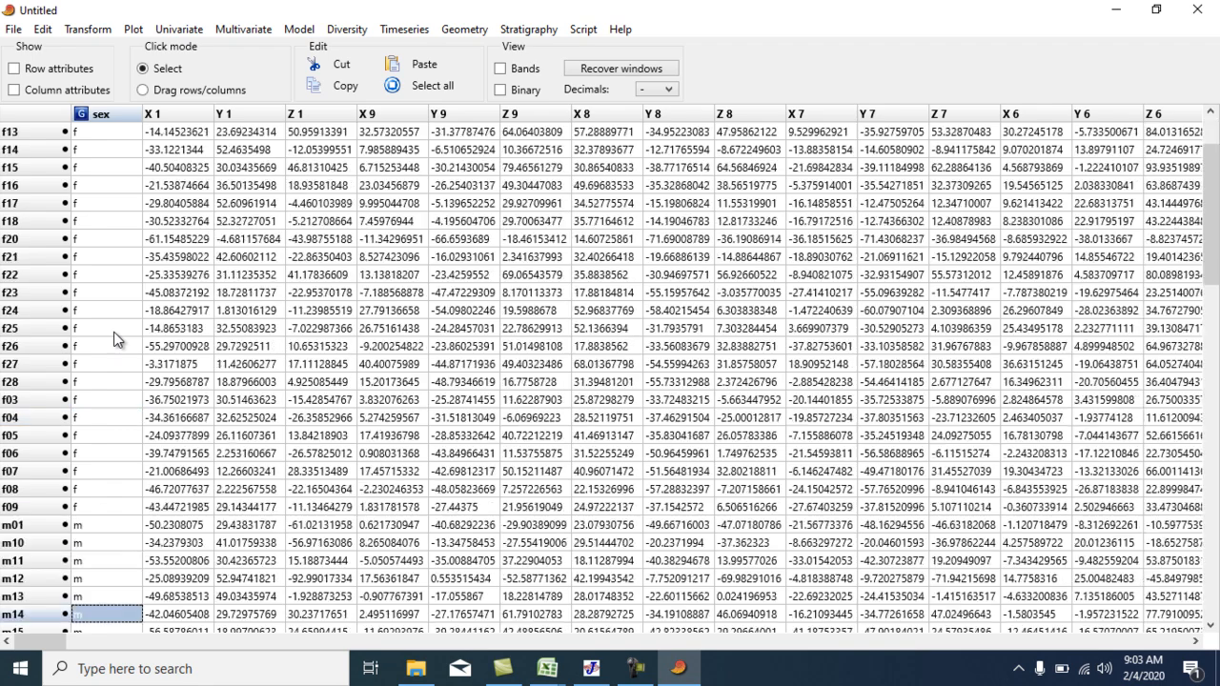
key("Up")
key("Up")
key("Up")
key("Up")
key("Up")
key("Up")
key("Up")
key("Up")
key("Up")
key("Up")
key("Up")
key("Up")
key("Up")
key("Up")
key("Up")
key("Up")
key("Up")
key("Up")
key("Up")
key("Up")
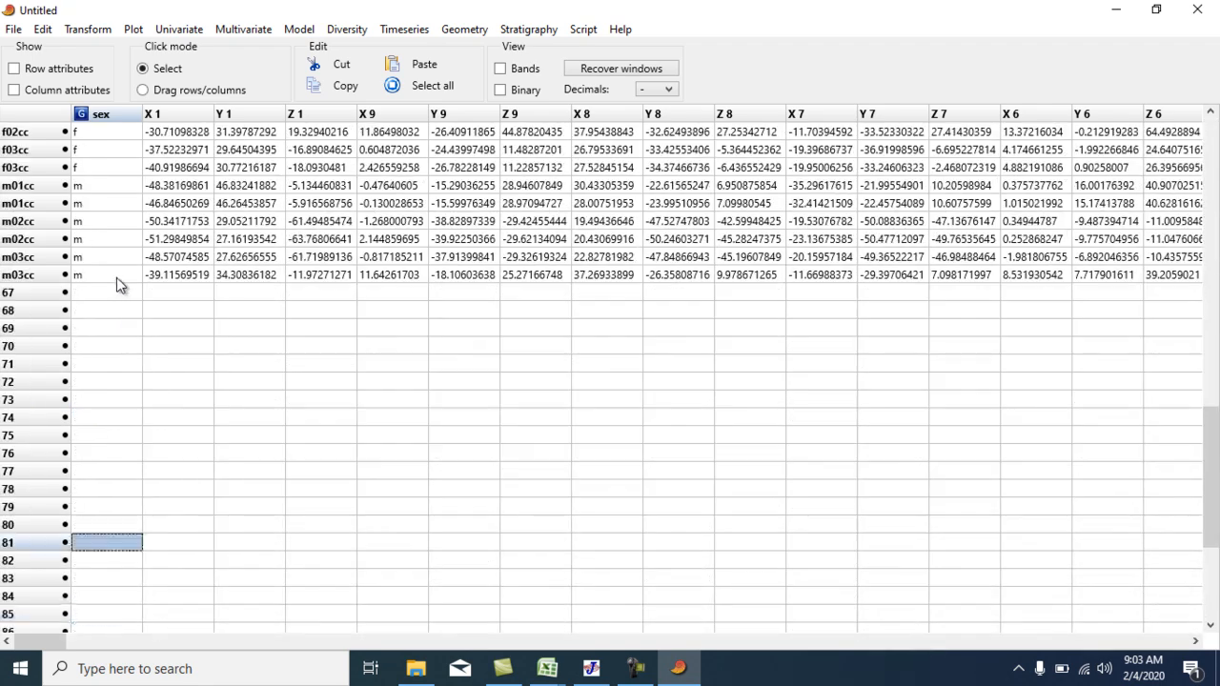
key("Up")
key("Up")
key("Up")
key("Up")
key("Up")
key("Up")
key("Up")
key("Up")
key("Up")
key("Up")
key("Up")
key("Up")
key("Up")
key("Up")
key("Up")
key("Up")
key("Up")
key("Up")
key("Up")
key("Up")
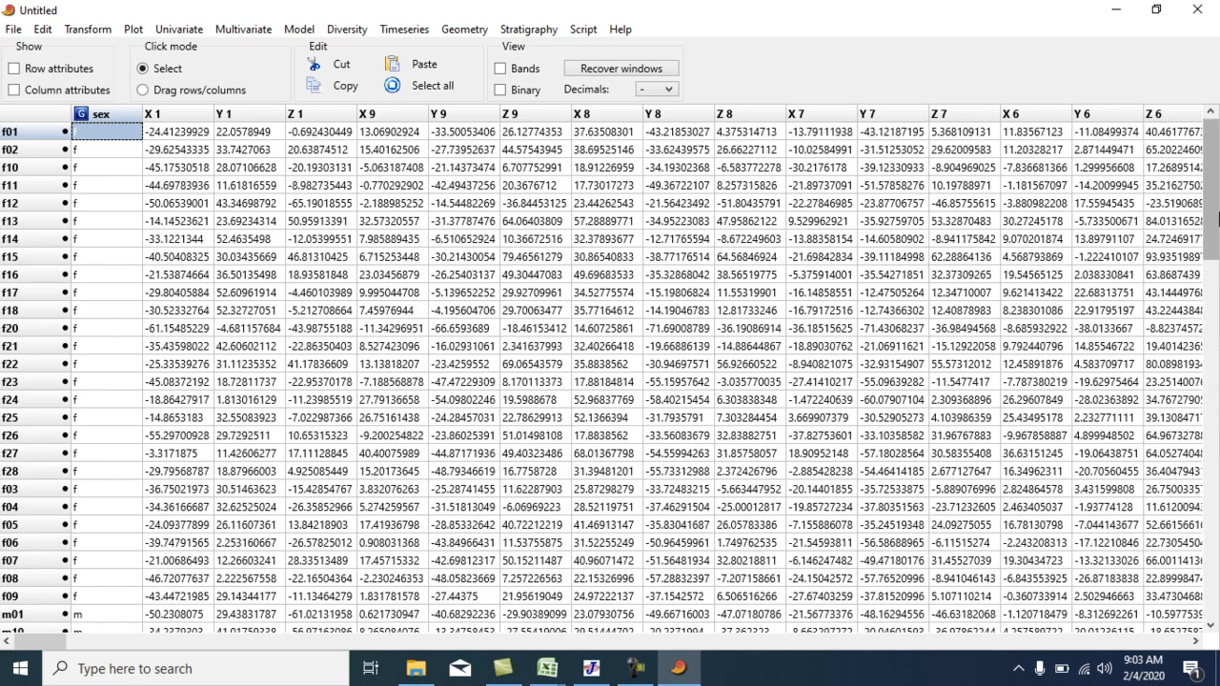
left_click_drag(1214, 223, 1217, 158)
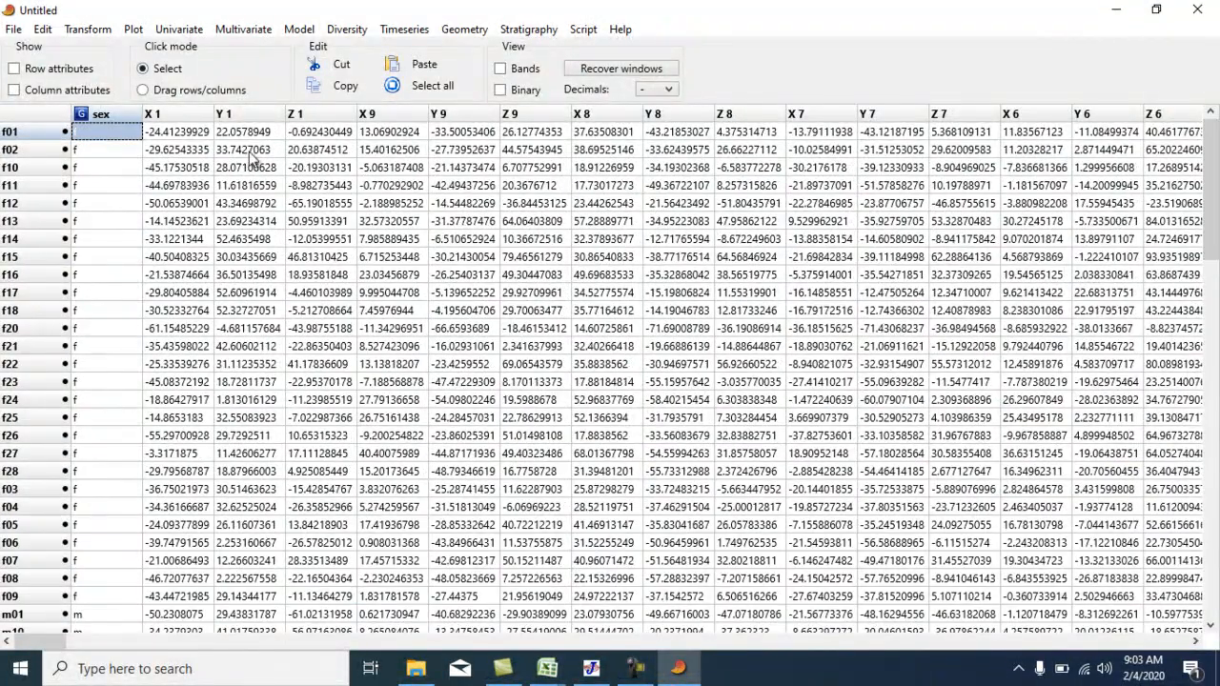
Select the whole sex column and set the row colors by group to Darkblue for f and Darkorange for m.
left_click(121, 114)
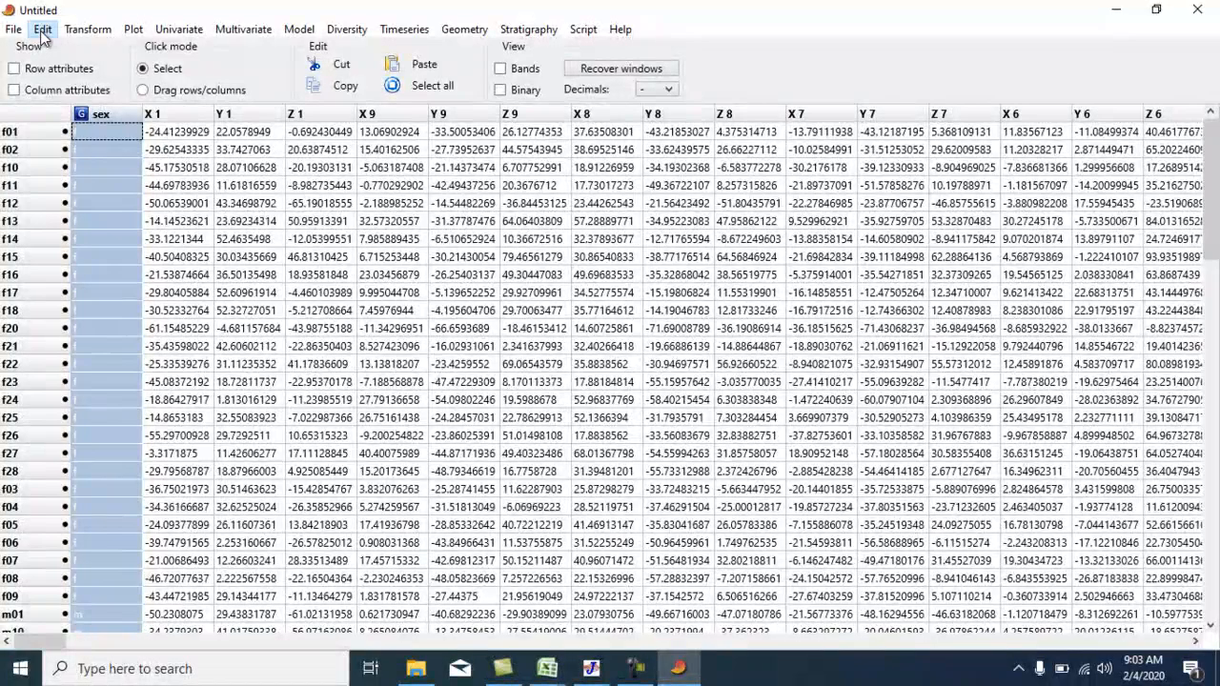
left_click(43, 28)
left_click(92, 246)
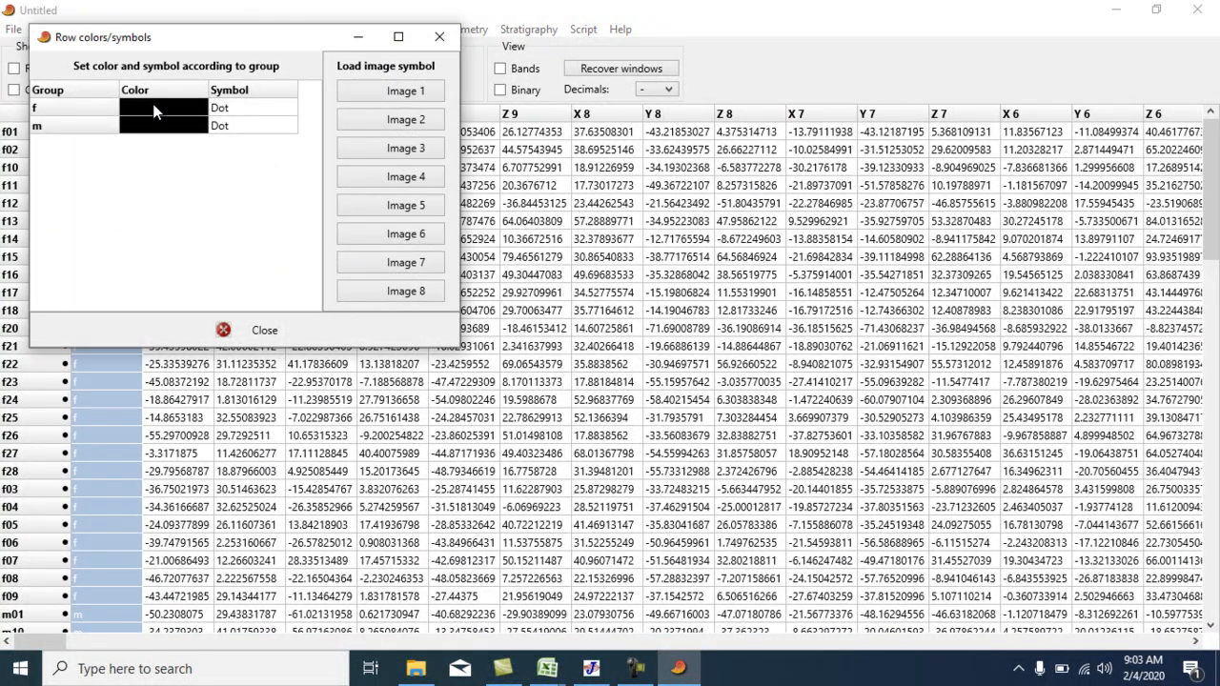
left_click(155, 110)
left_click_drag(200, 128, 200, 153)
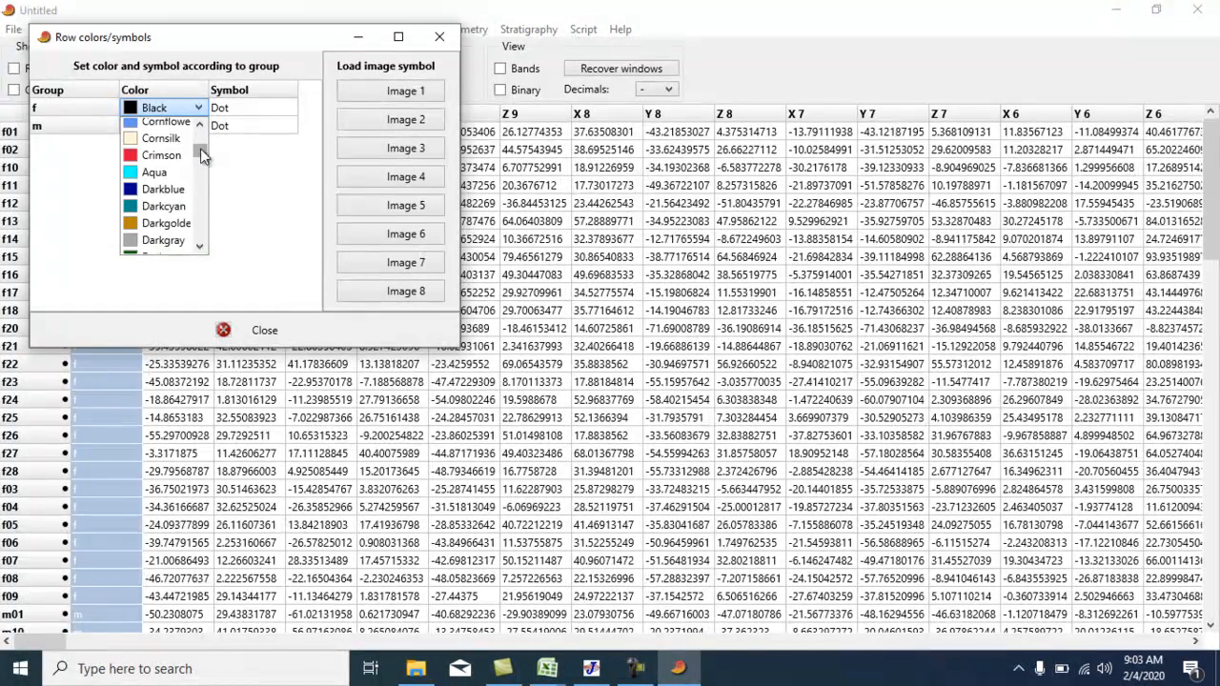
left_click(161, 189)
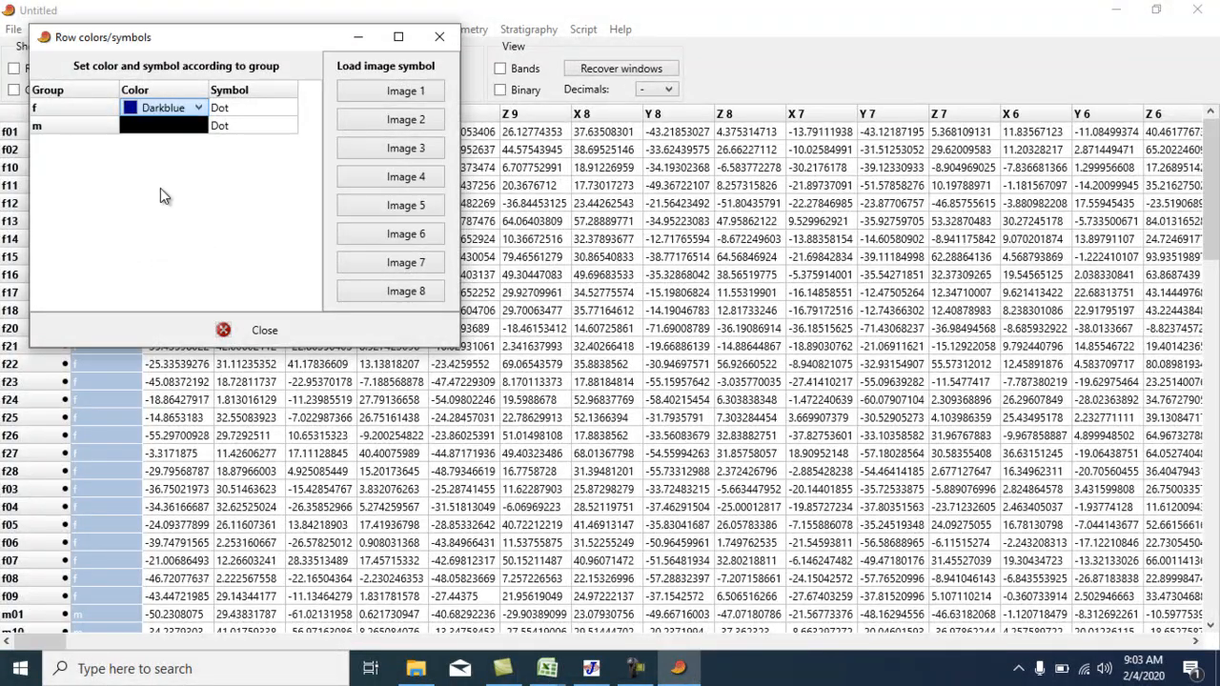
left_click(160, 128)
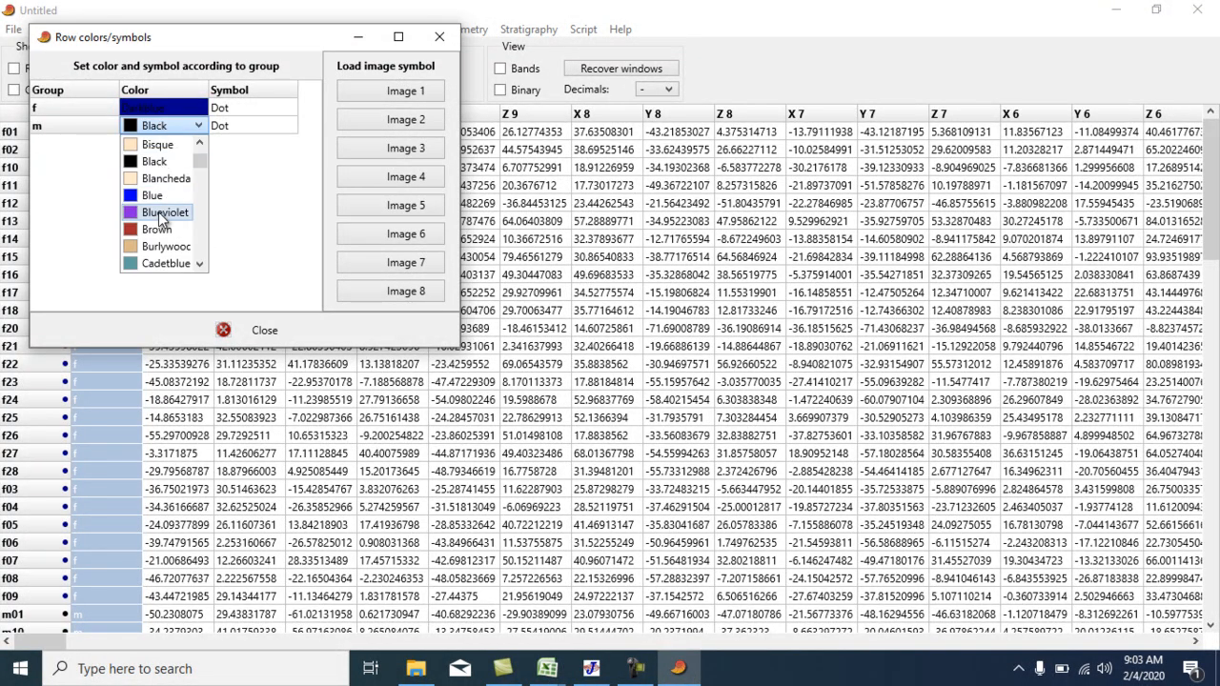
left_click_drag(201, 163, 203, 185)
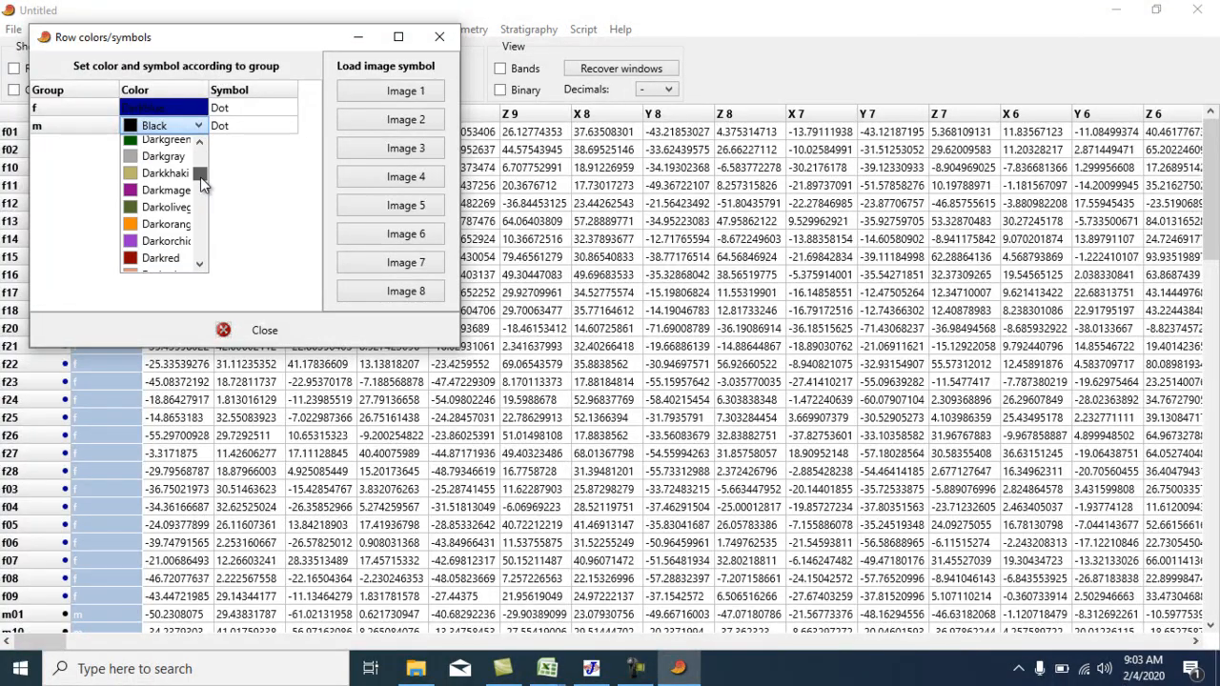
left_click(172, 225)
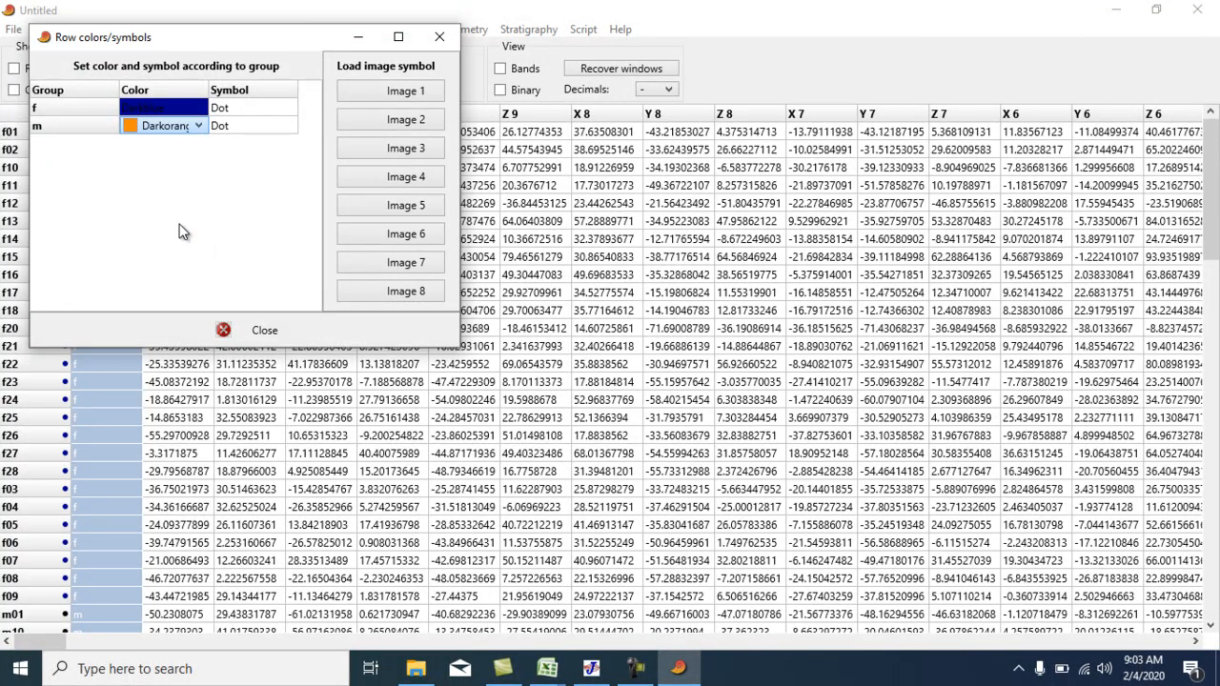
Assign the Plus symbol to group f and the Diamond symbol to group m, and close the row colors/symbols window.
left_click(250, 111)
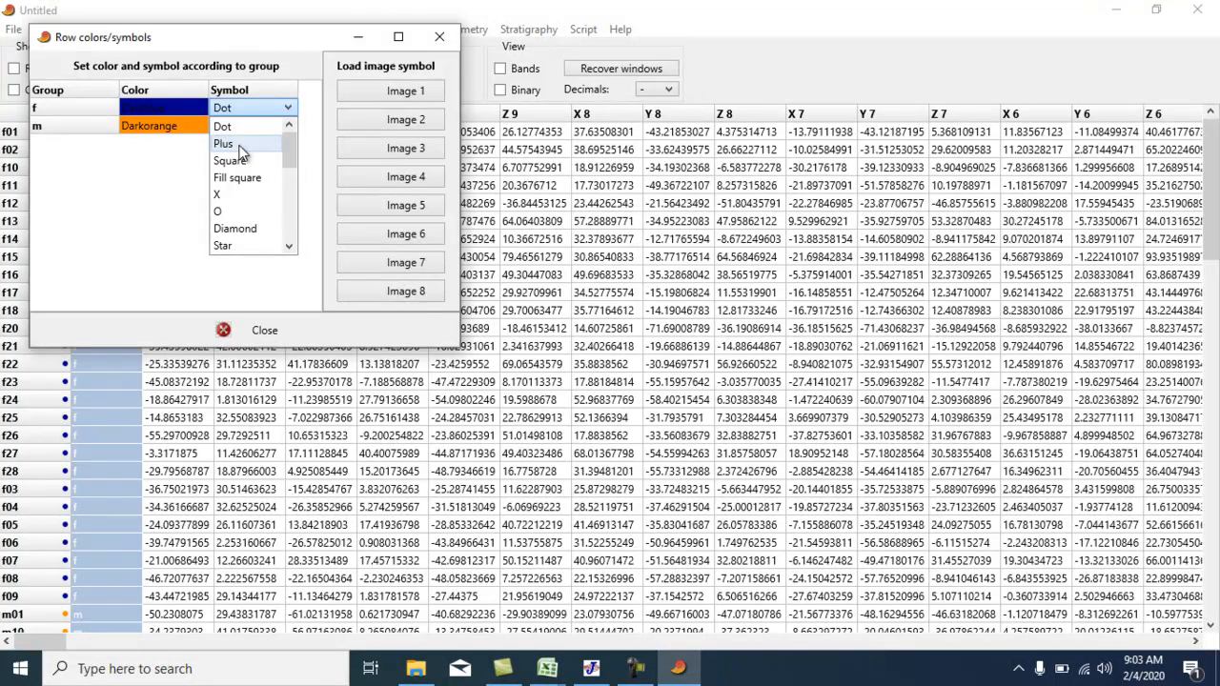
left_click(242, 142)
left_click(242, 125)
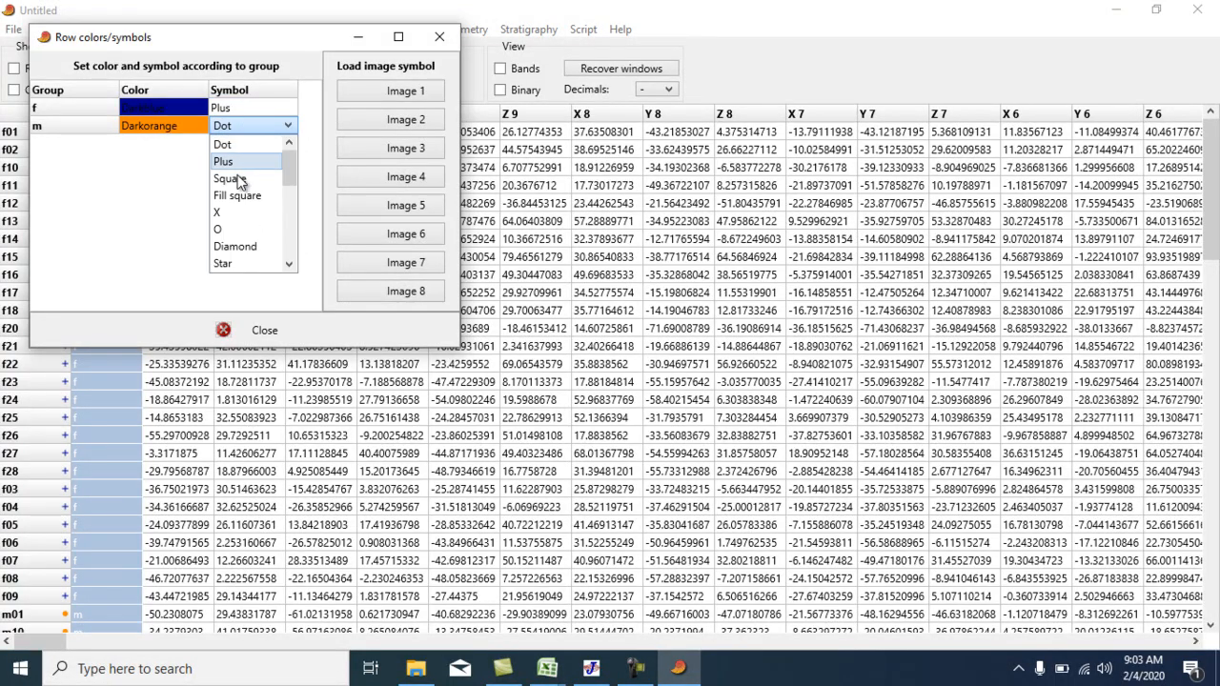
left_click(235, 246)
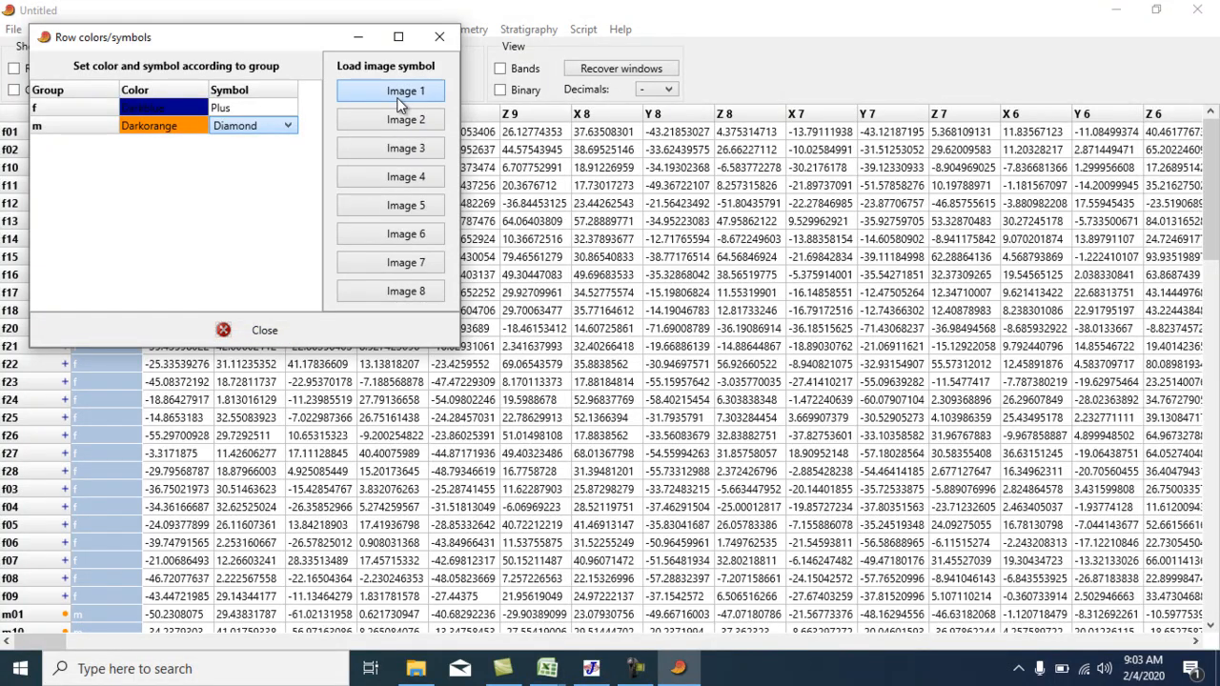
left_click(263, 331)
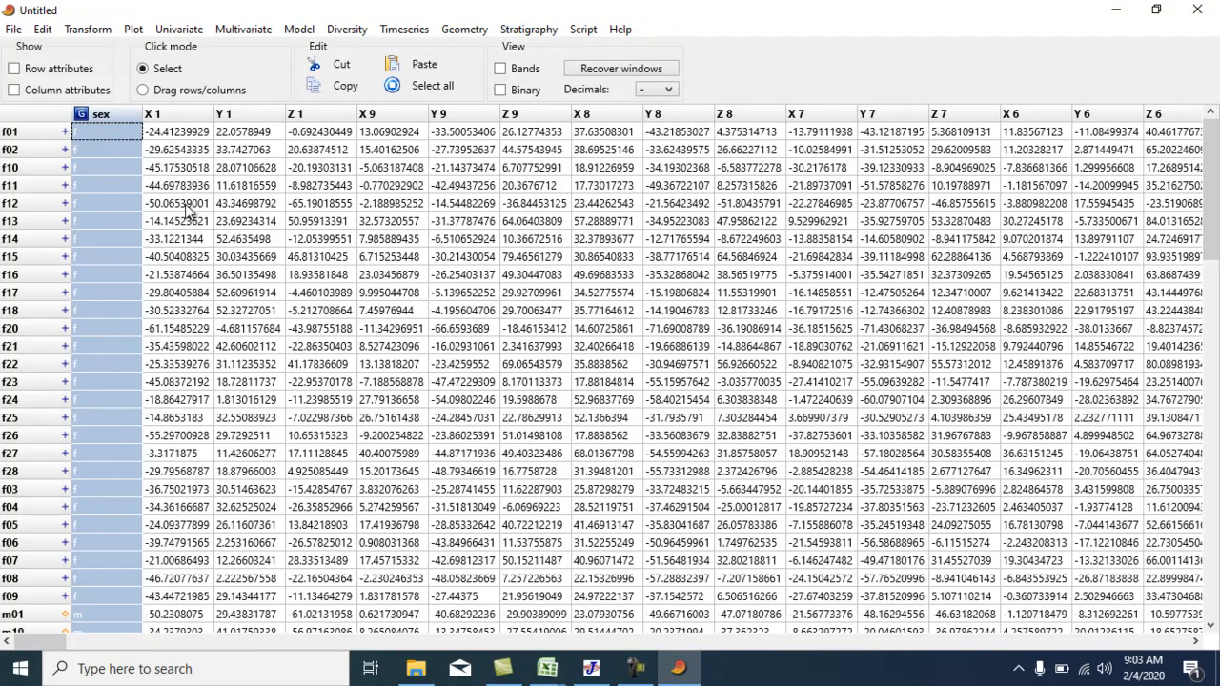
Select all the data in the sheet and run a principal components analysis (PCA) on it.
left_click(246, 188)
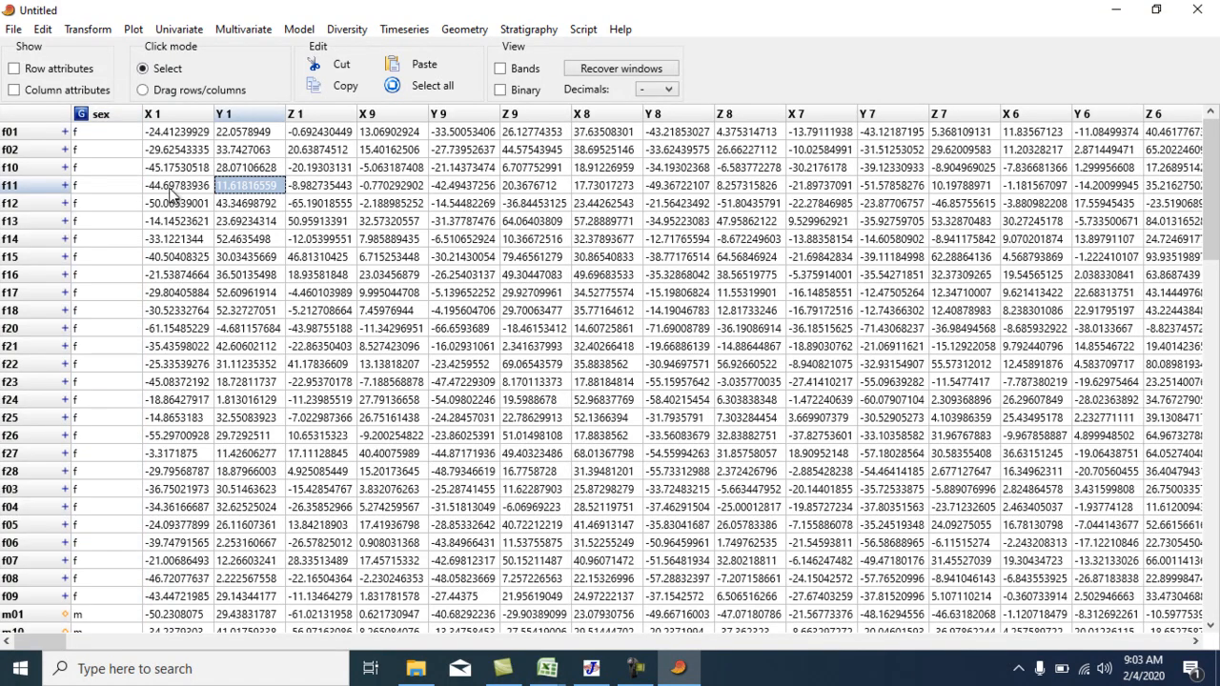
scroll(172, 195, "up", 3)
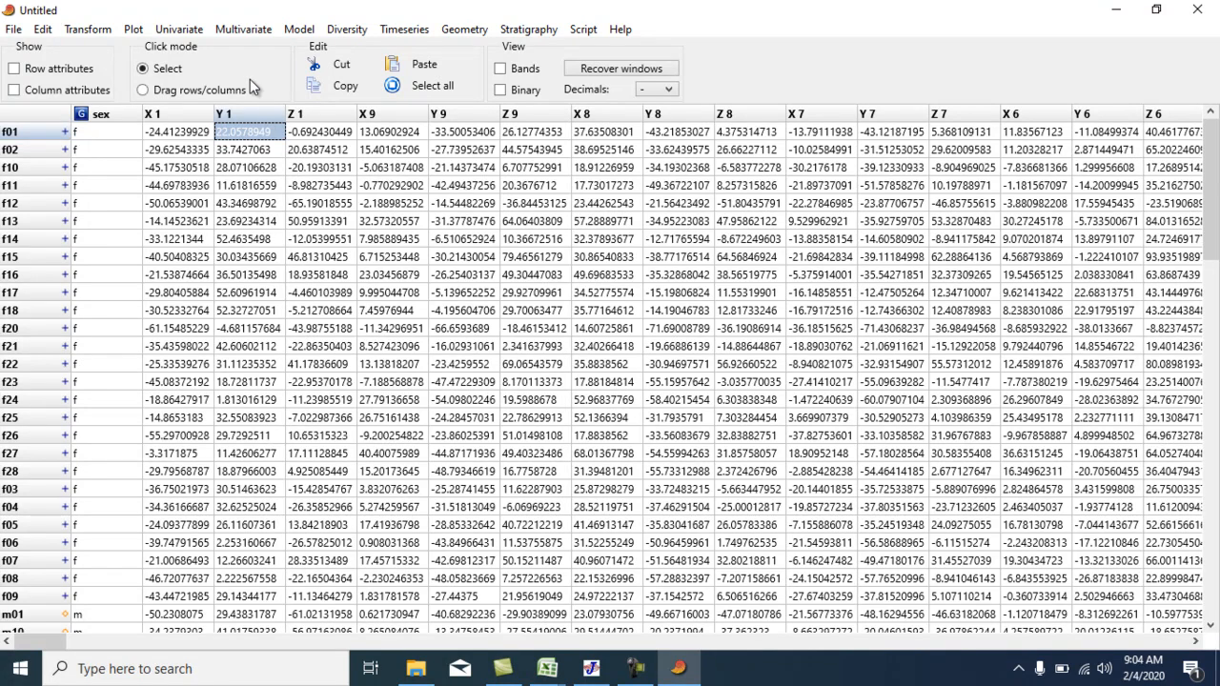
left_click(418, 86)
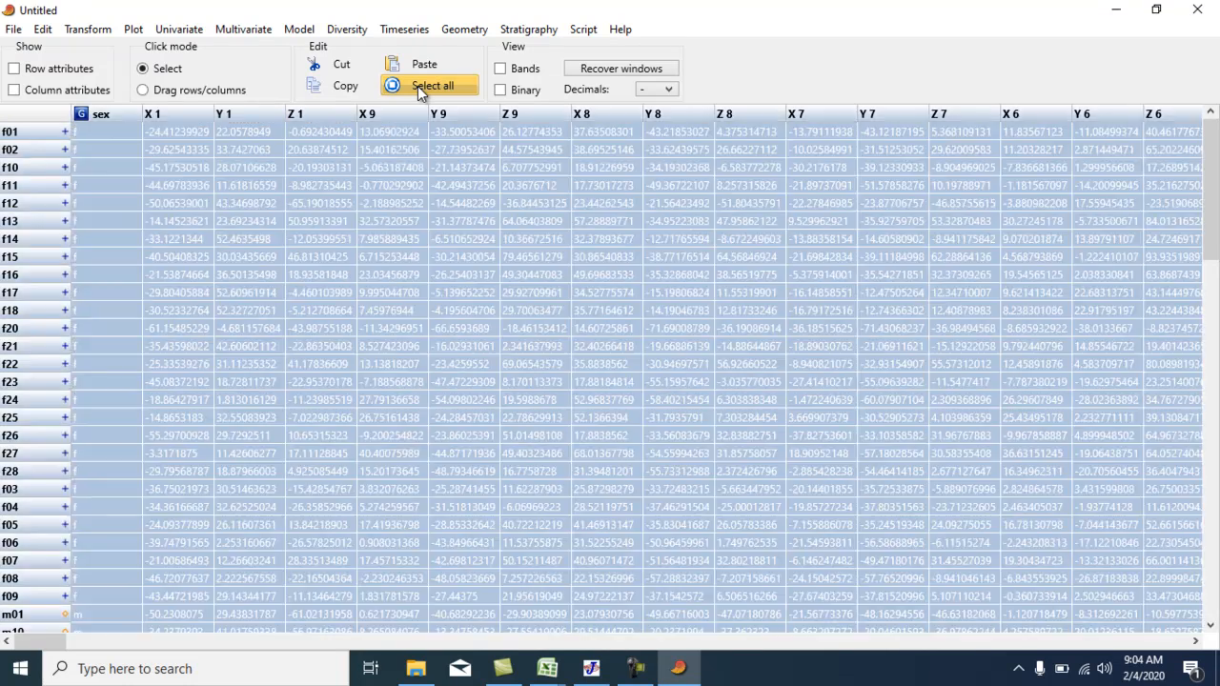
left_click(243, 29)
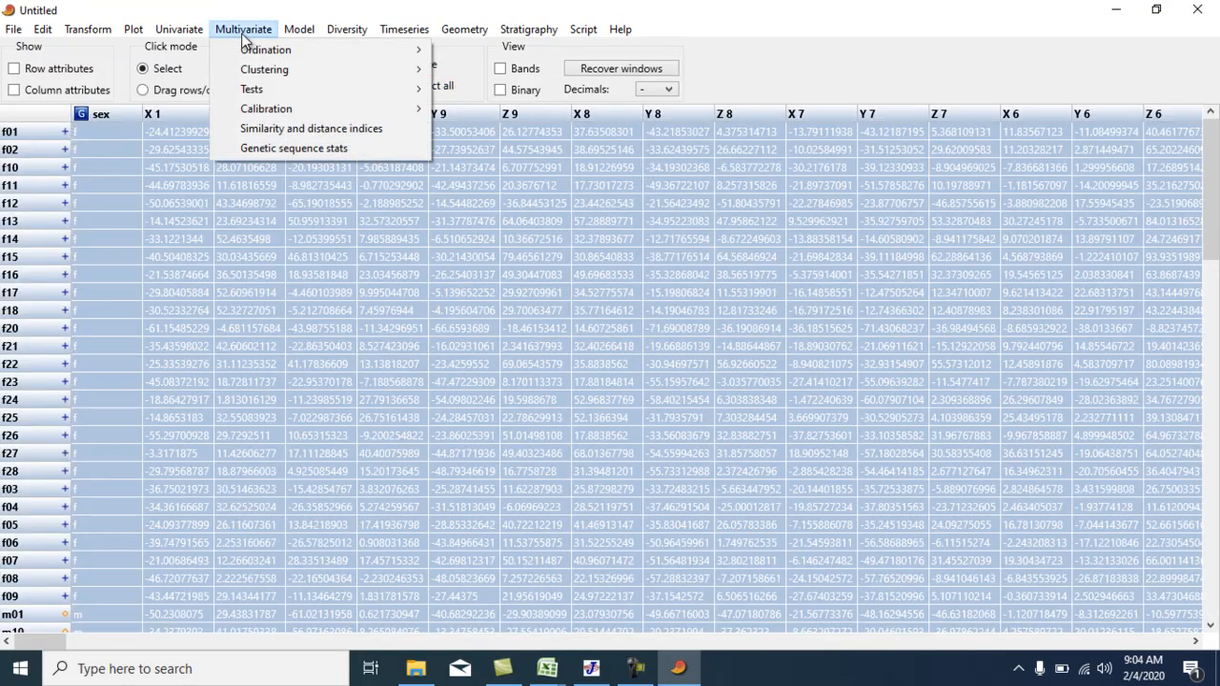
mouse_move(253, 49)
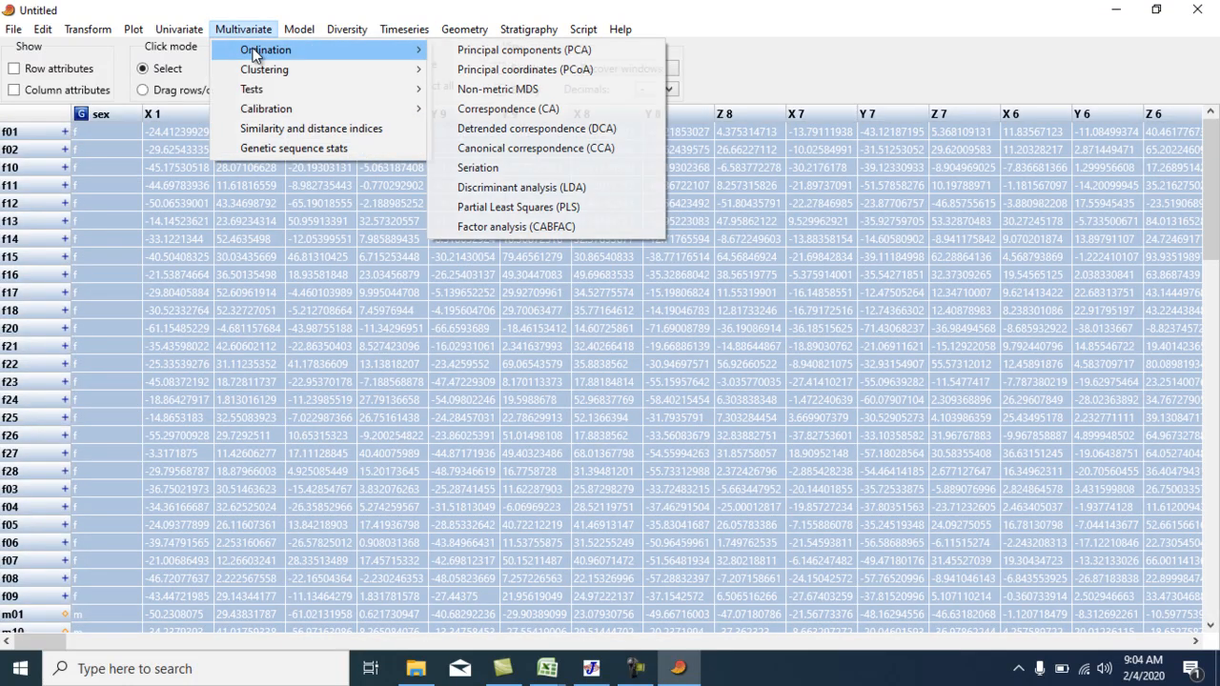
left_click(502, 53)
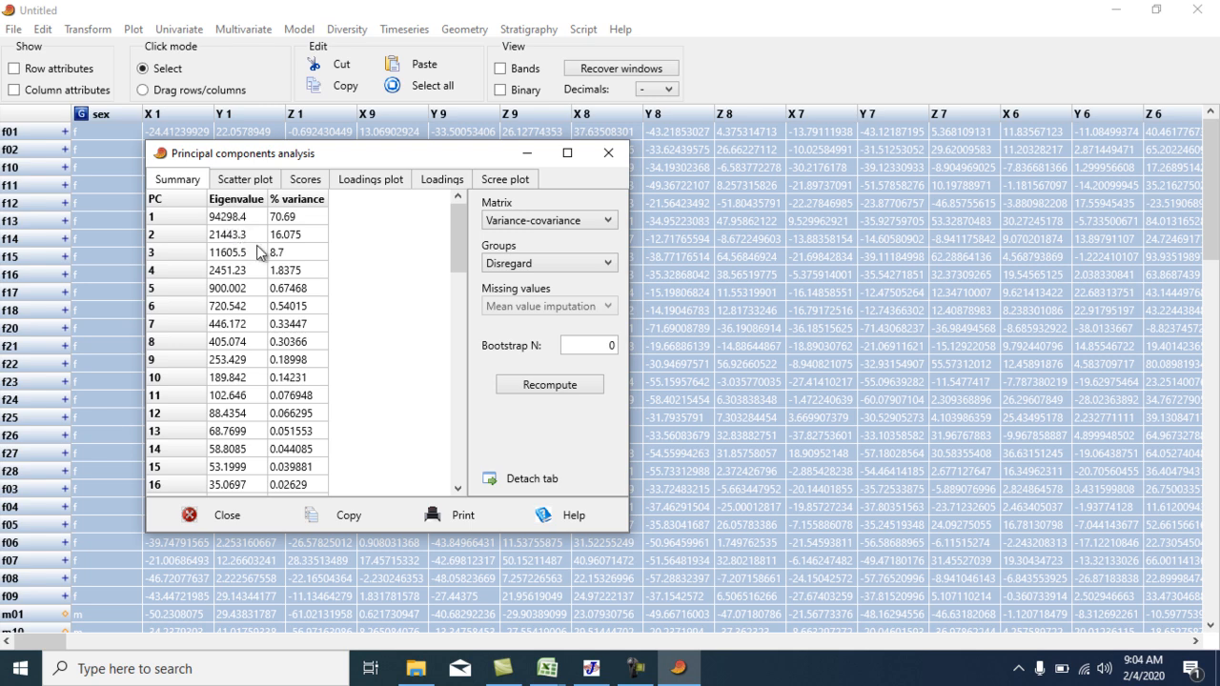
Show the PCA scatter plot of PC 1 against PC 2 and enlarge the analysis window.
mouse_move(456, 229)
left_mouse_down()
mouse_move(465, 486)
mouse_move(445, 216)
left_mouse_up()
left_click(244, 181)
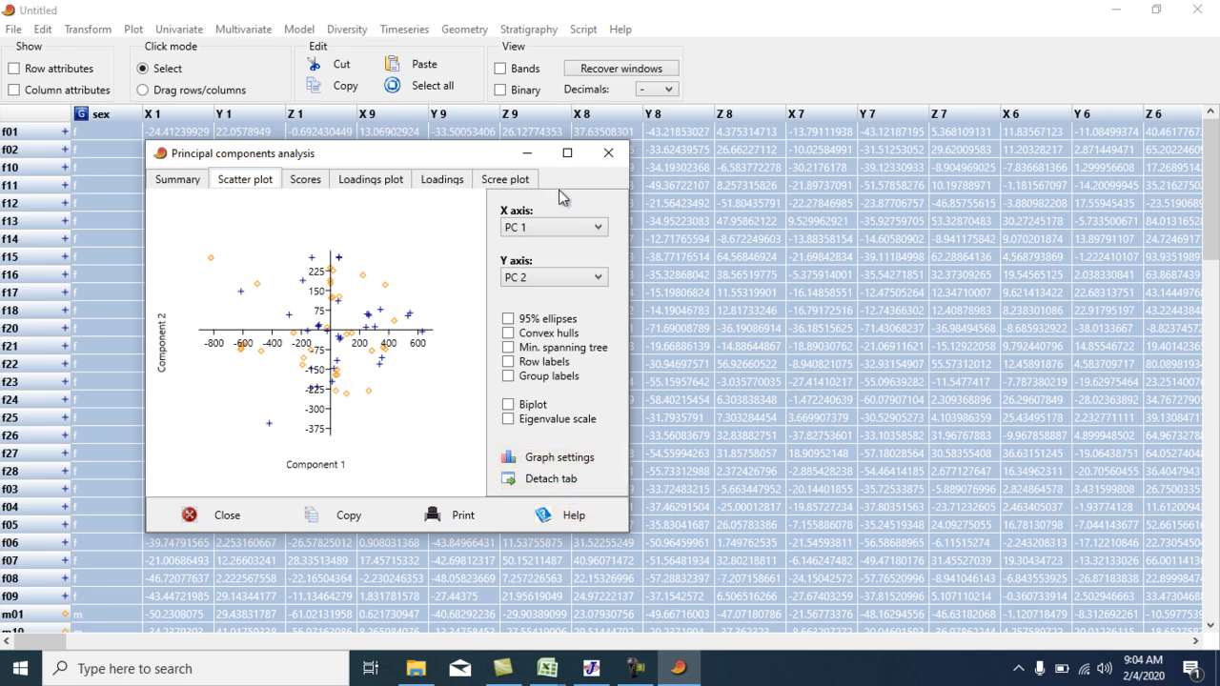
left_click_drag(630, 536, 784, 625)
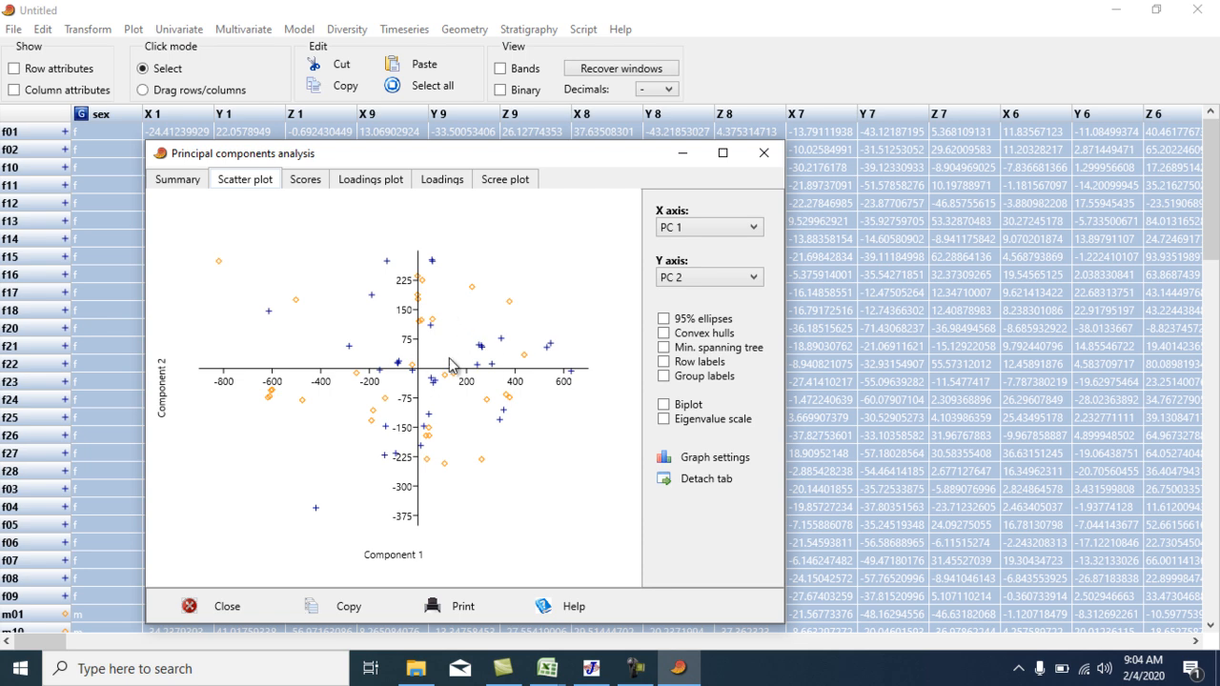
Set the font size of the scatter plot to 14 in the graph settings.
left_click(695, 463)
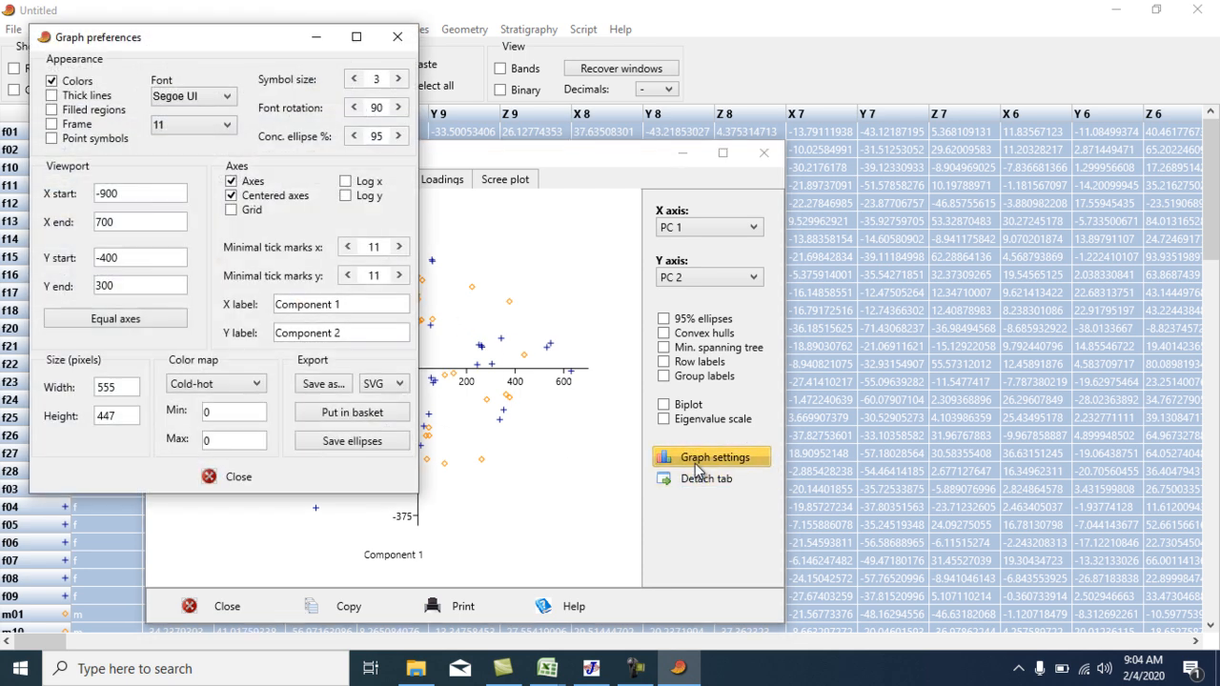
left_click(219, 100)
left_click(219, 99)
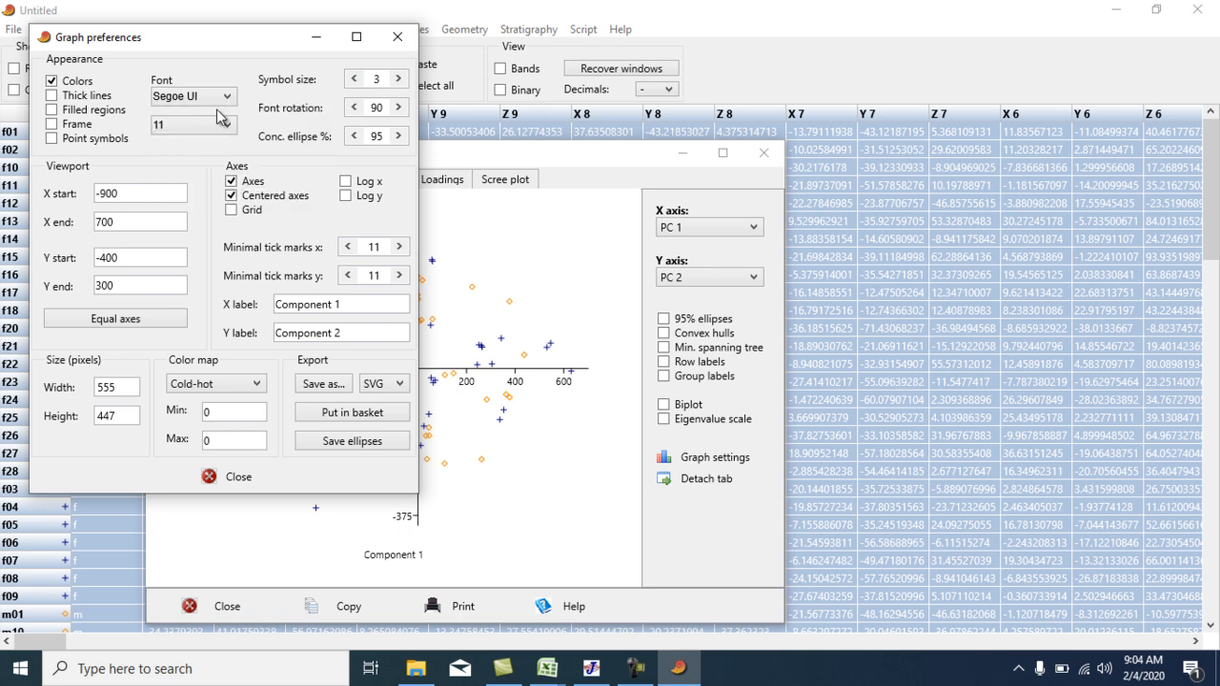
left_click(221, 125)
left_click(176, 231)
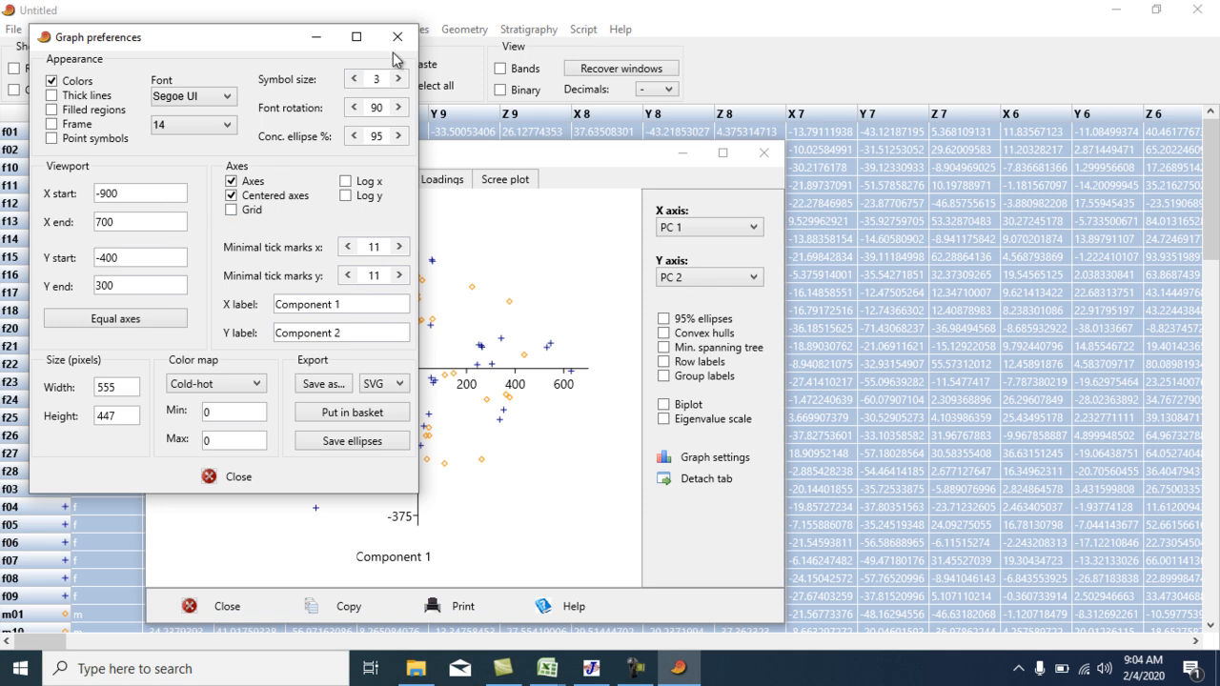
Examine the axis label fields and the export file formats offered for the scatter plot.
left_click(358, 329)
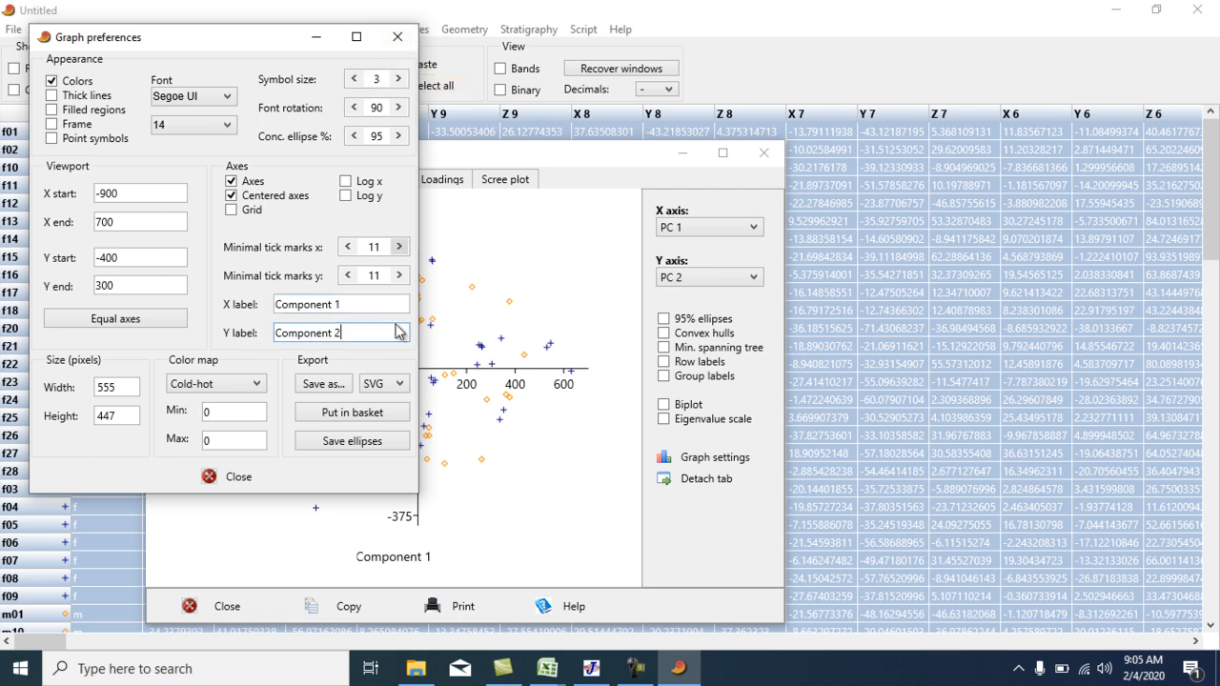
left_click(402, 385)
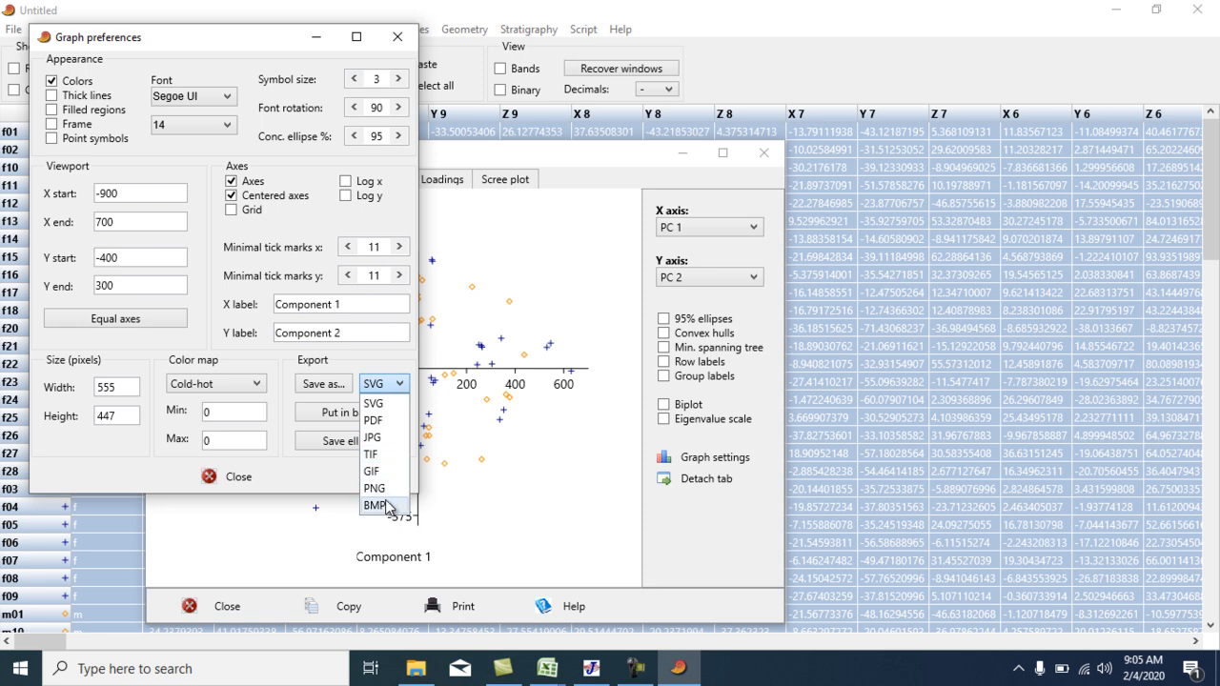
left_click(359, 355)
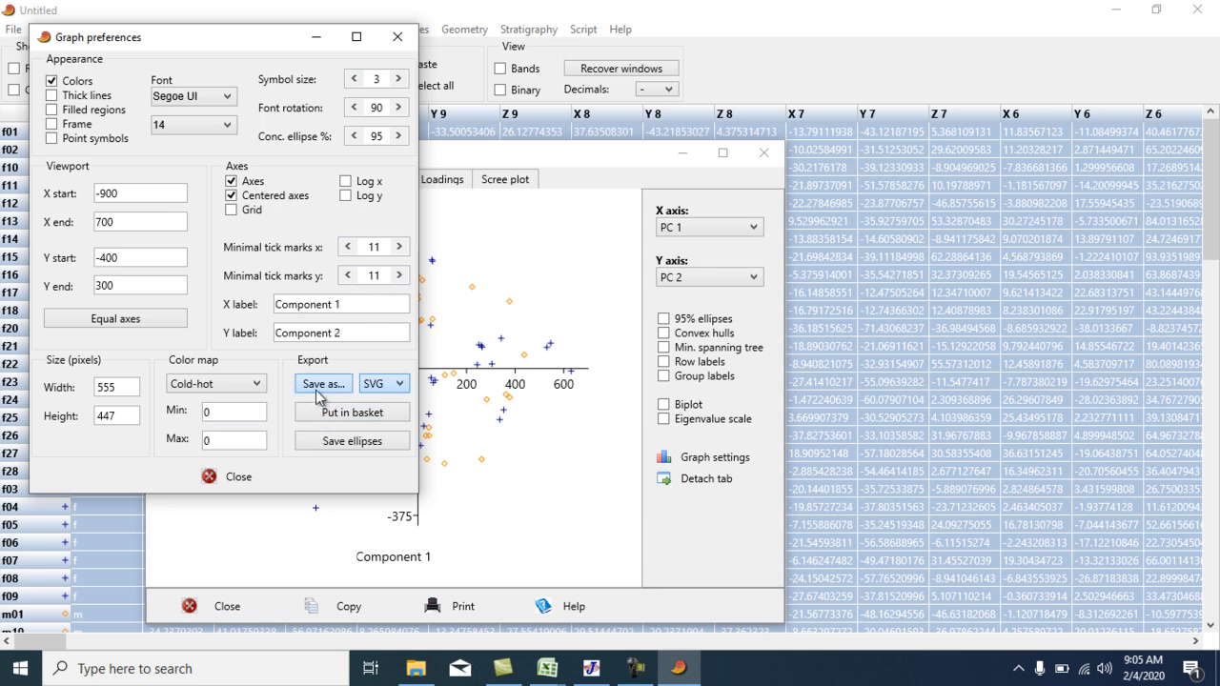
Preview the 95% ellipses and the convex hulls on the PCA scatter plot, switching each overlay off again.
left_click(397, 36)
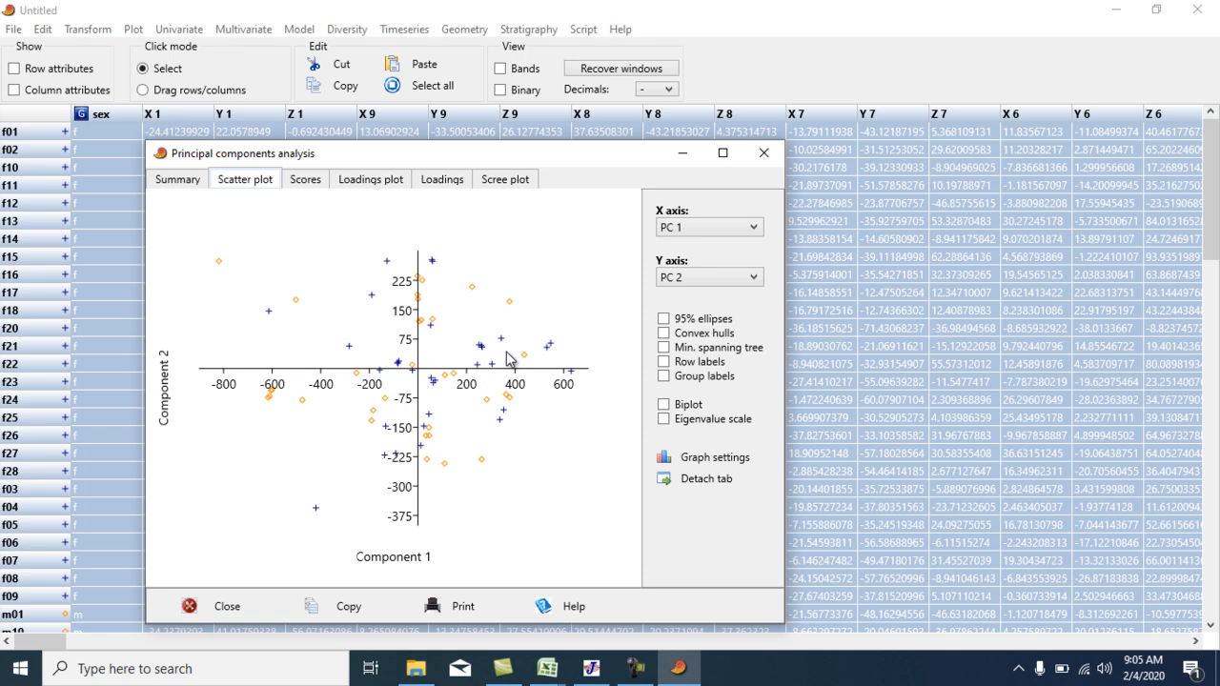
left_click(664, 321)
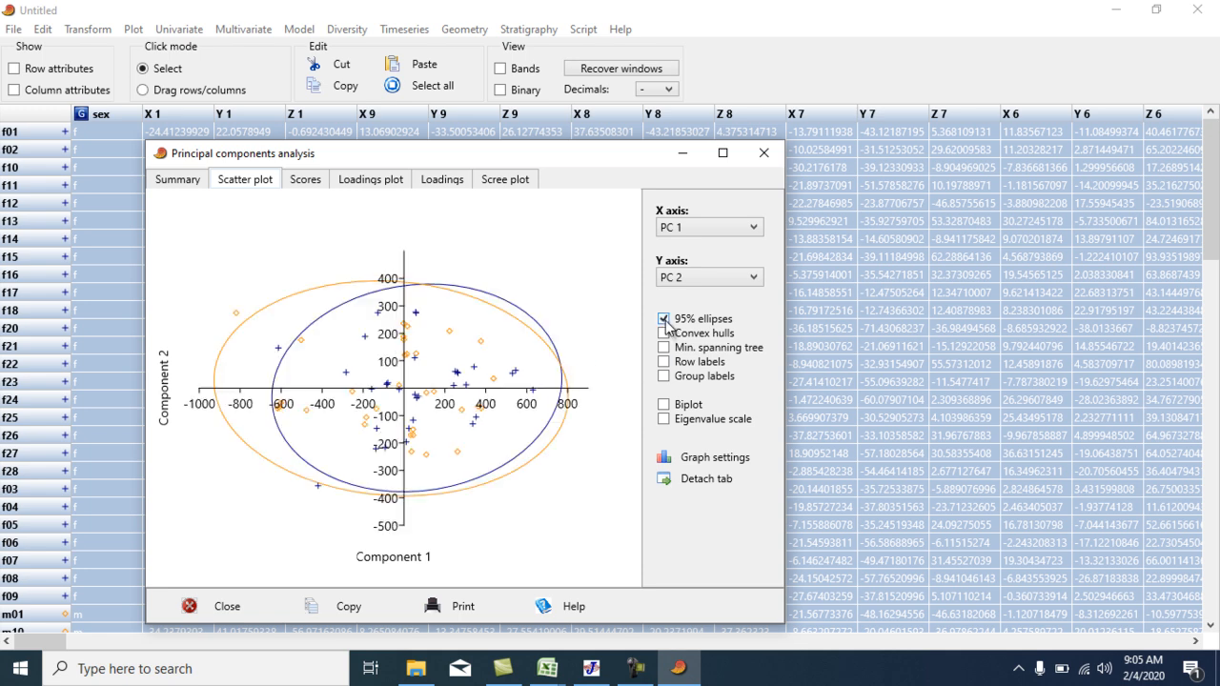
left_click(664, 320)
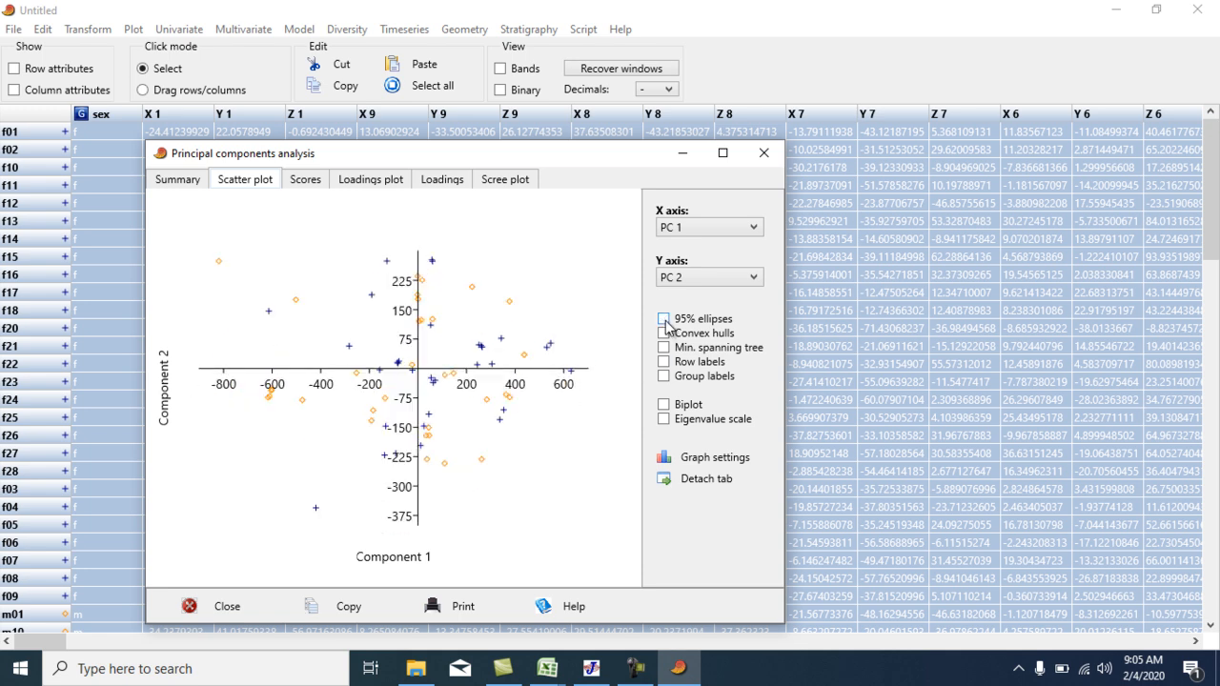
left_click(664, 334)
left_click(666, 335)
Review the loadings plot, loadings, scree plot with the broken stick line and eigenvalue summary, and close the PCA results.
left_click(365, 190)
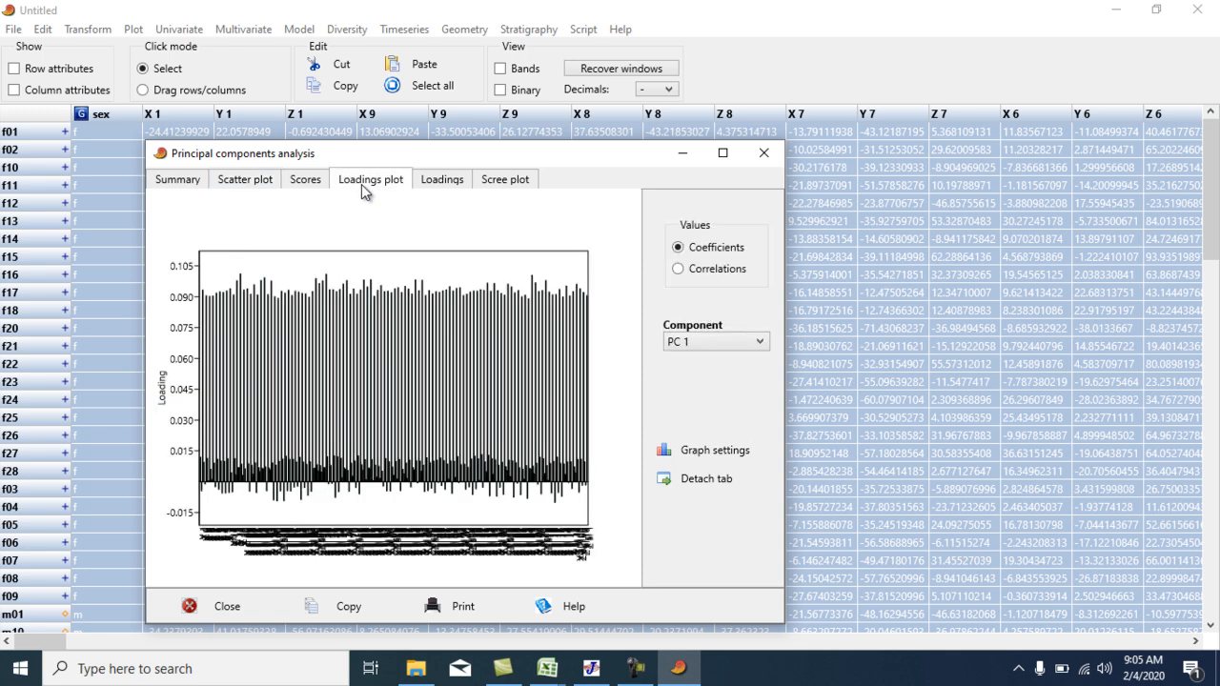
left_click(431, 183)
left_click(503, 190)
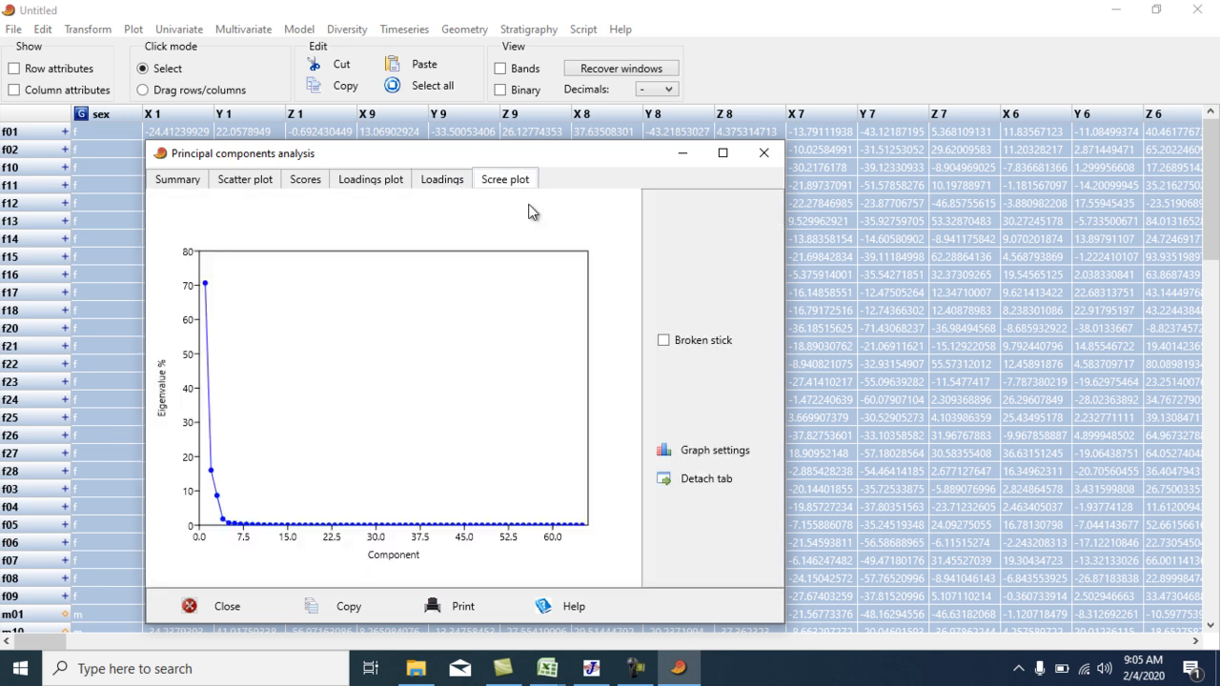
left_click(664, 340)
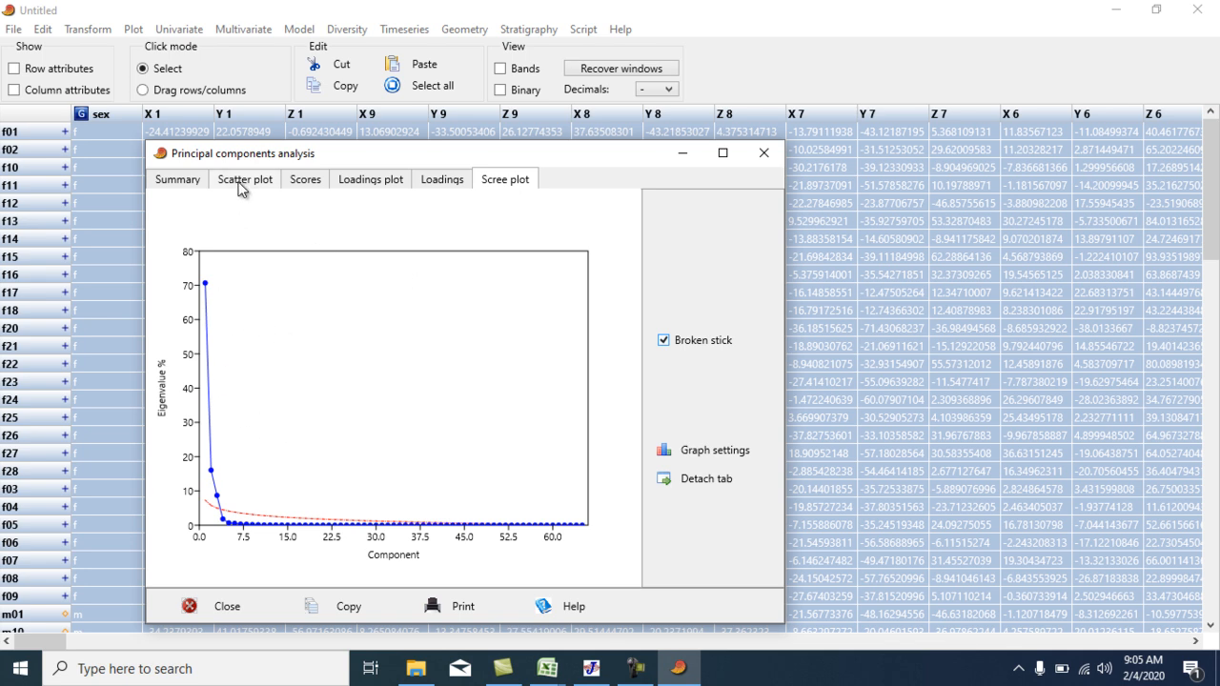
left_click(177, 186)
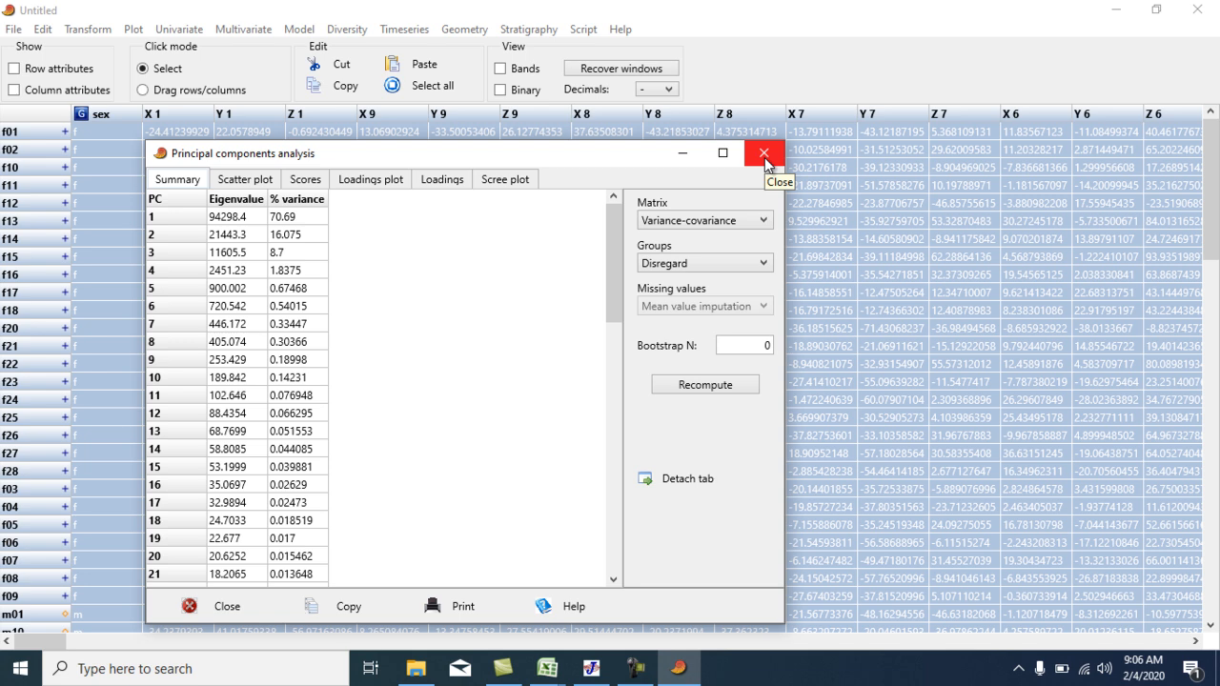
left_click(763, 153)
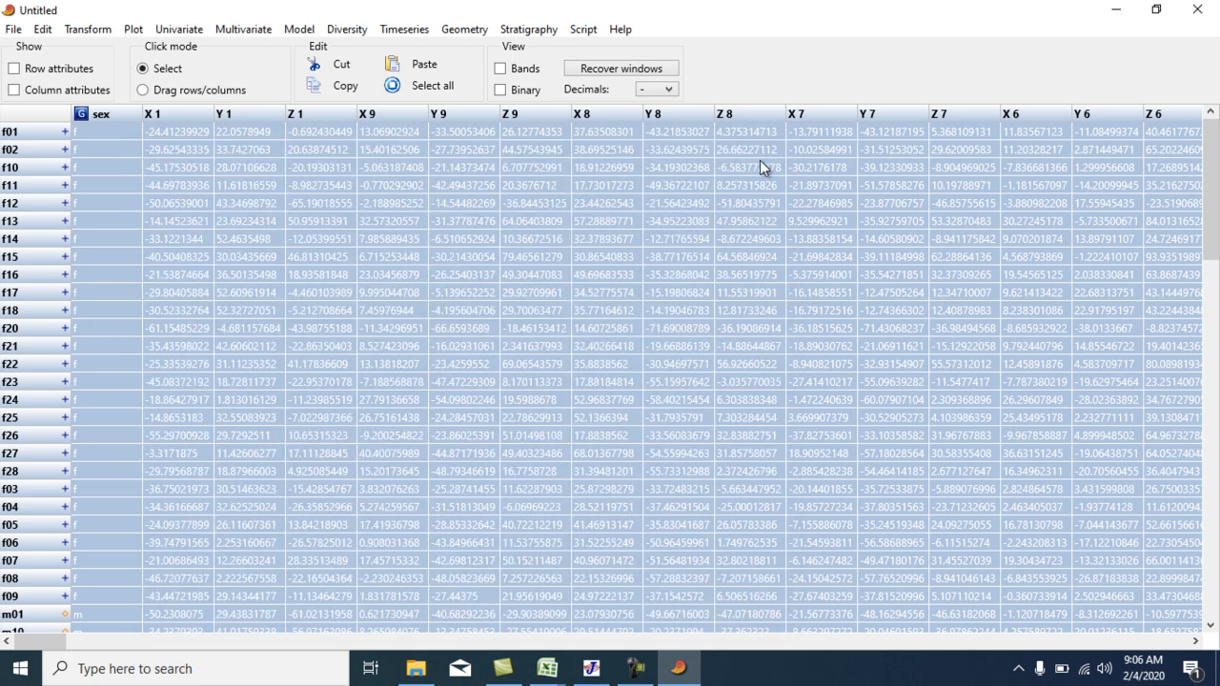
Run the 3D landmarks PCA (relative warps) on the selected data and show its deformations.
left_click(257, 36)
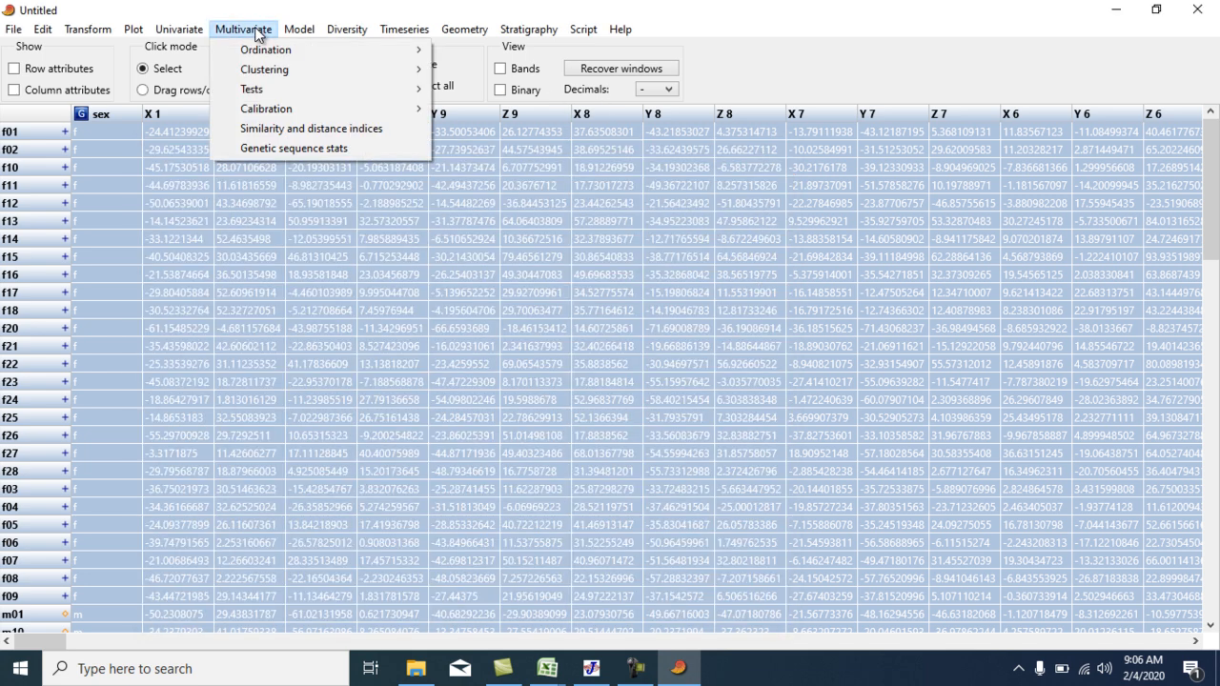
mouse_move(446, 32)
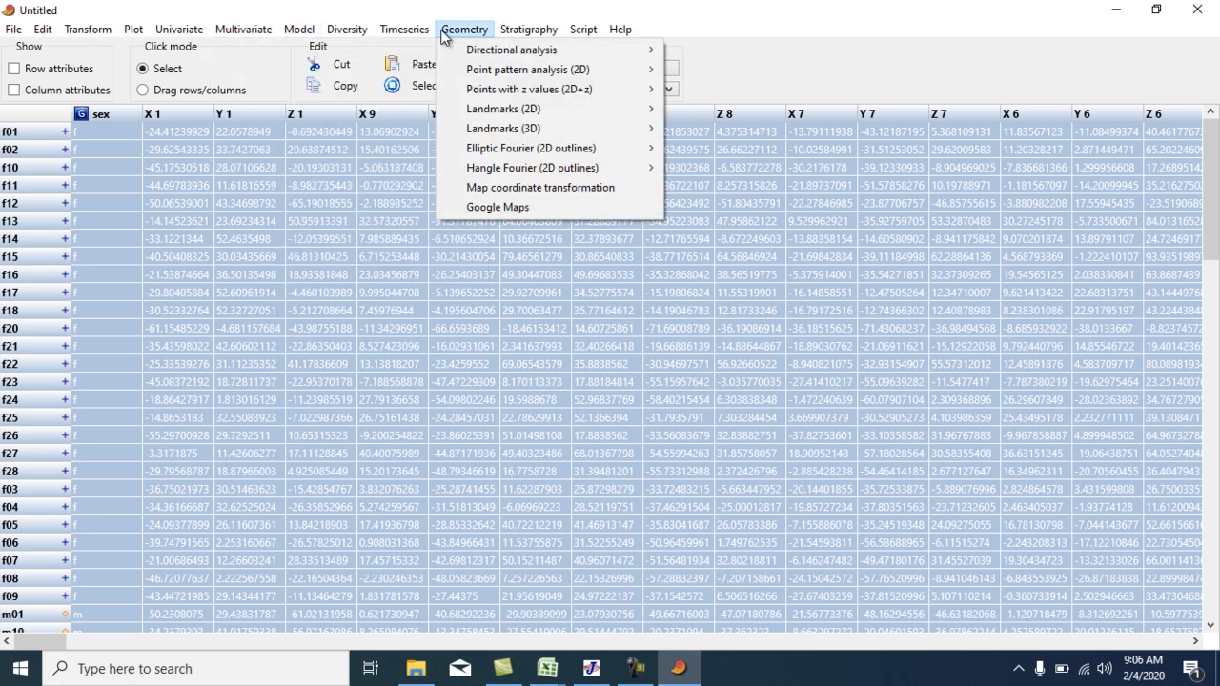
mouse_move(538, 113)
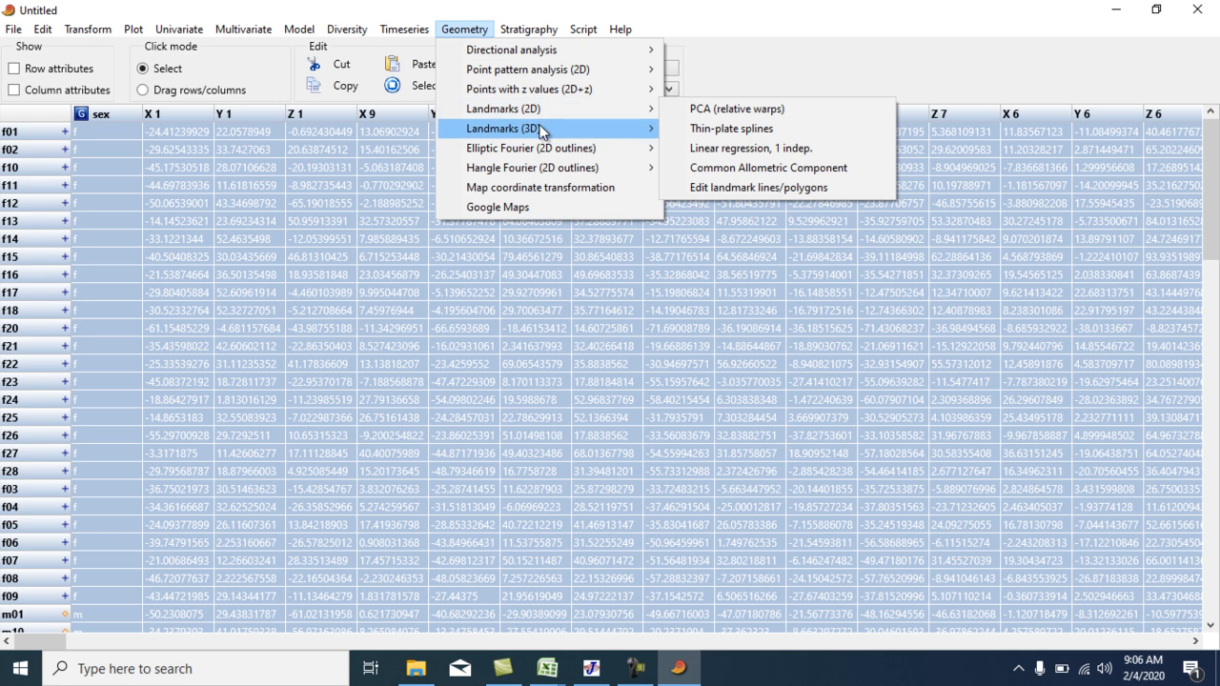
mouse_move(586, 131)
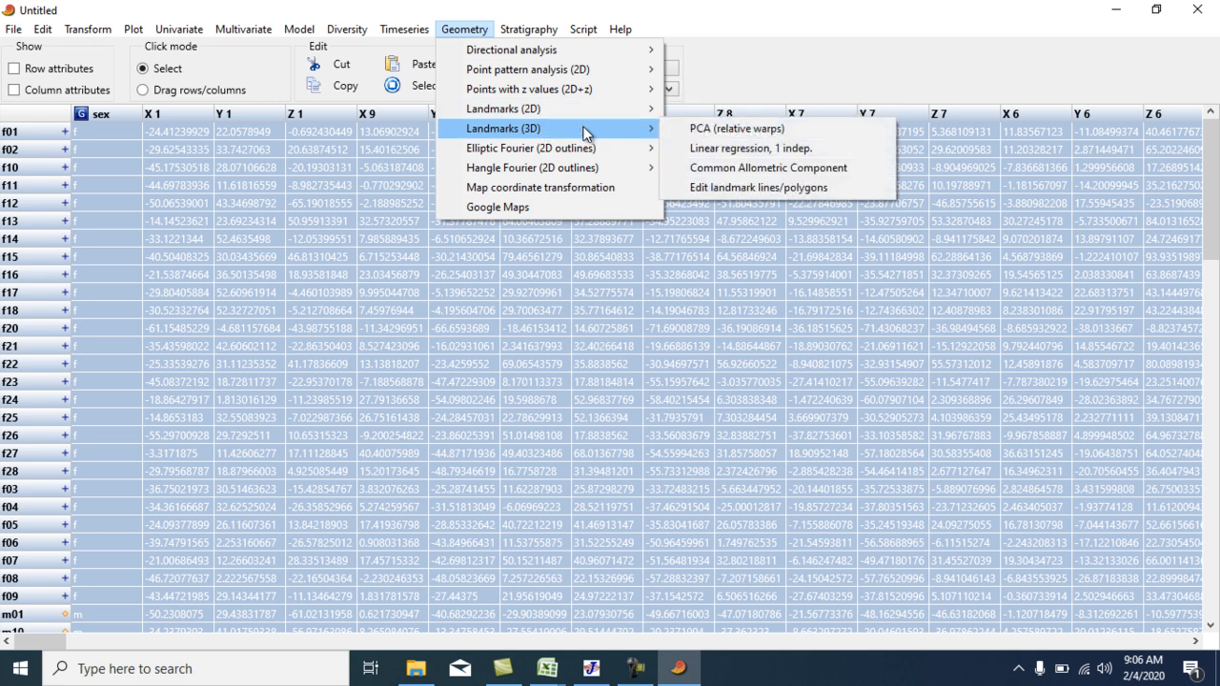
left_click(717, 131)
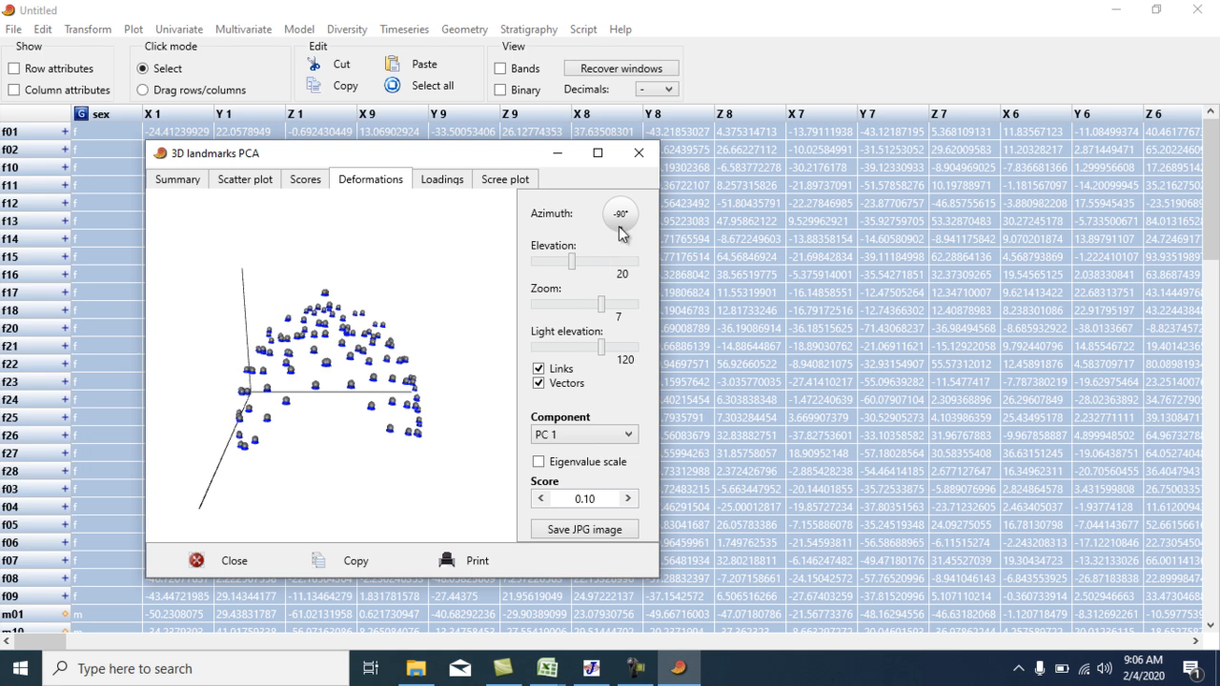
Rotate the landmark deformation plot to an azimuth of -89° and an elevation of 81.
left_click_drag(620, 234, 621, 233)
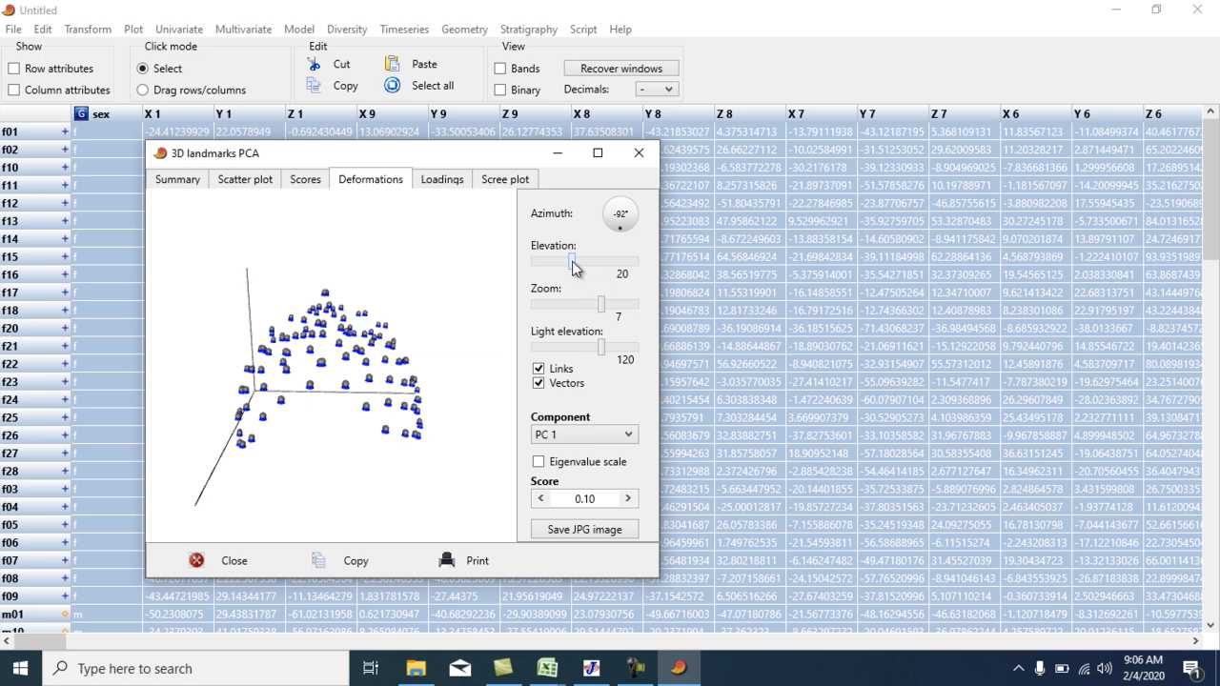
left_click_drag(572, 267, 626, 281)
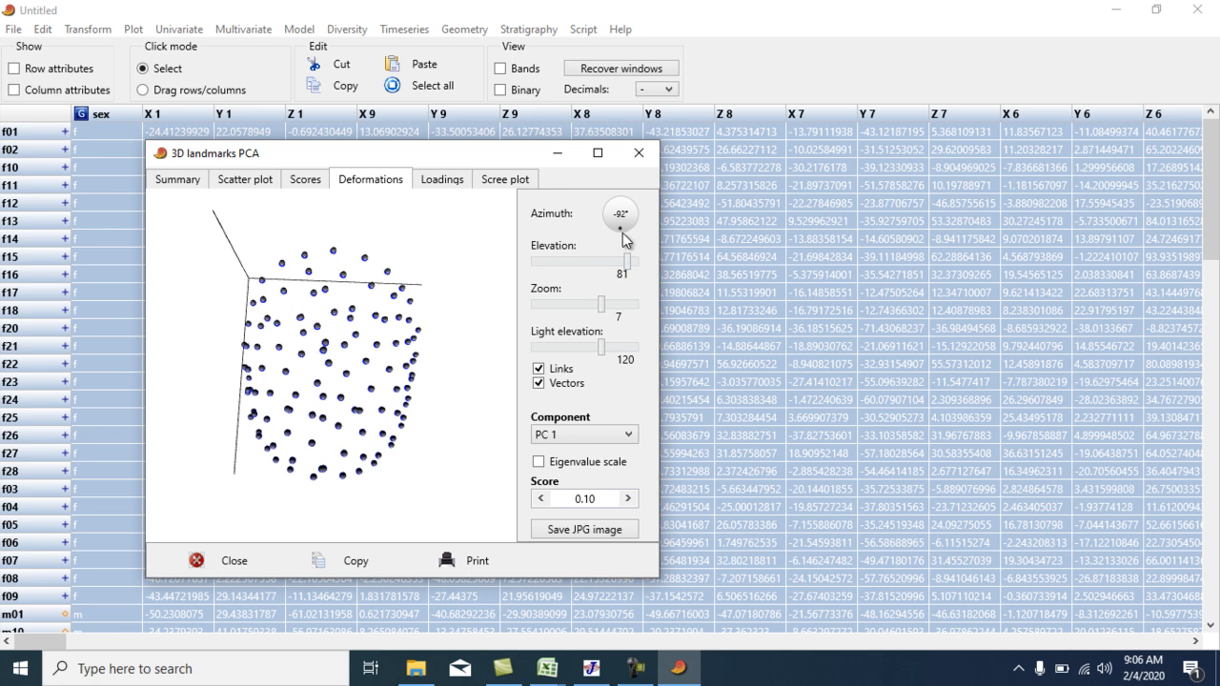
left_click_drag(624, 238, 621, 238)
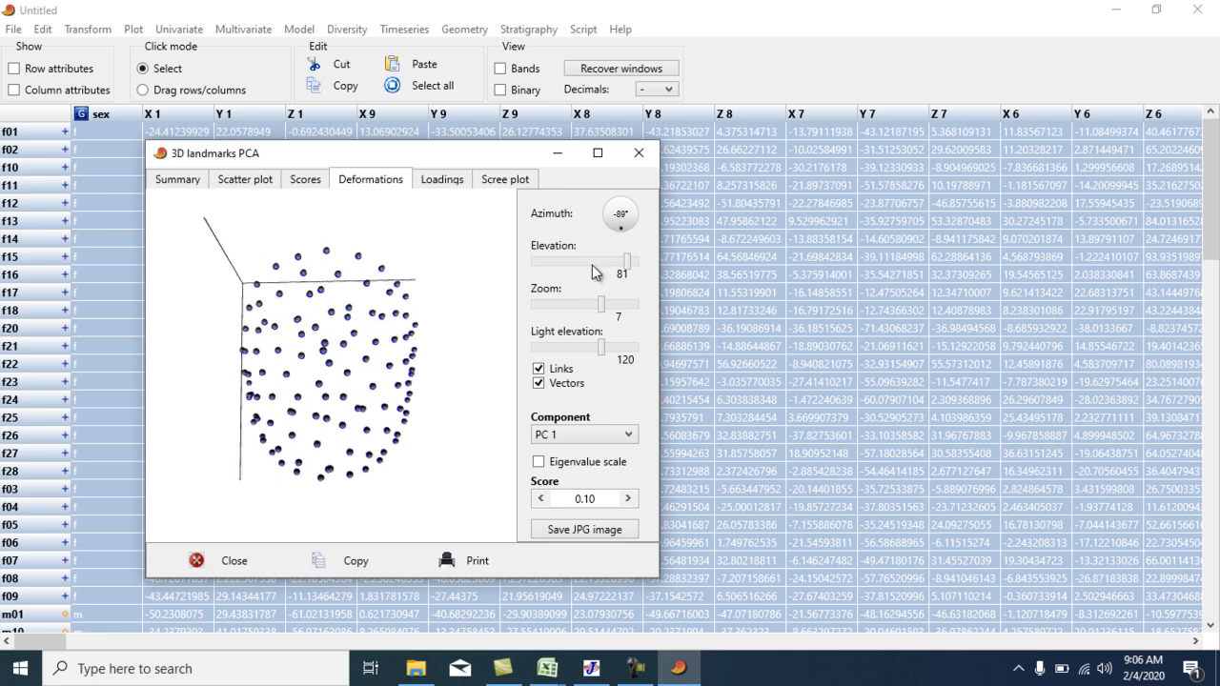
Show the landmark deformations for components PC 2, PC 3 and PC 4 one after another.
left_click(623, 436)
left_click(607, 468)
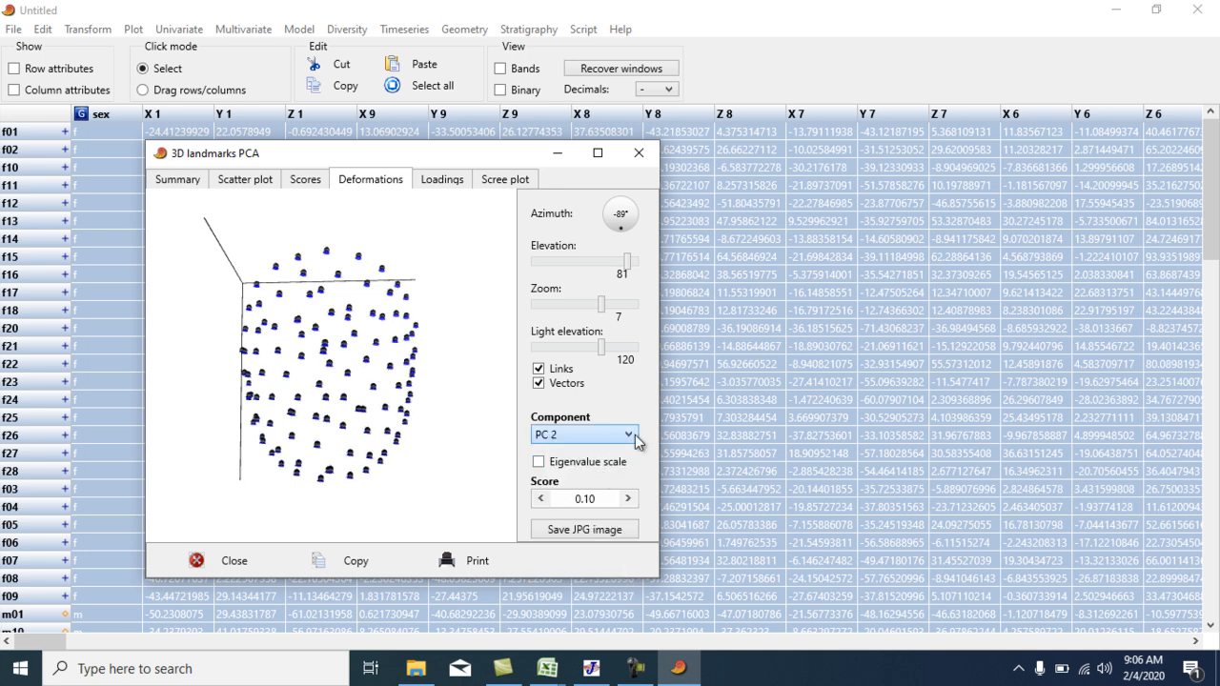
left_click(633, 434)
left_click(601, 489)
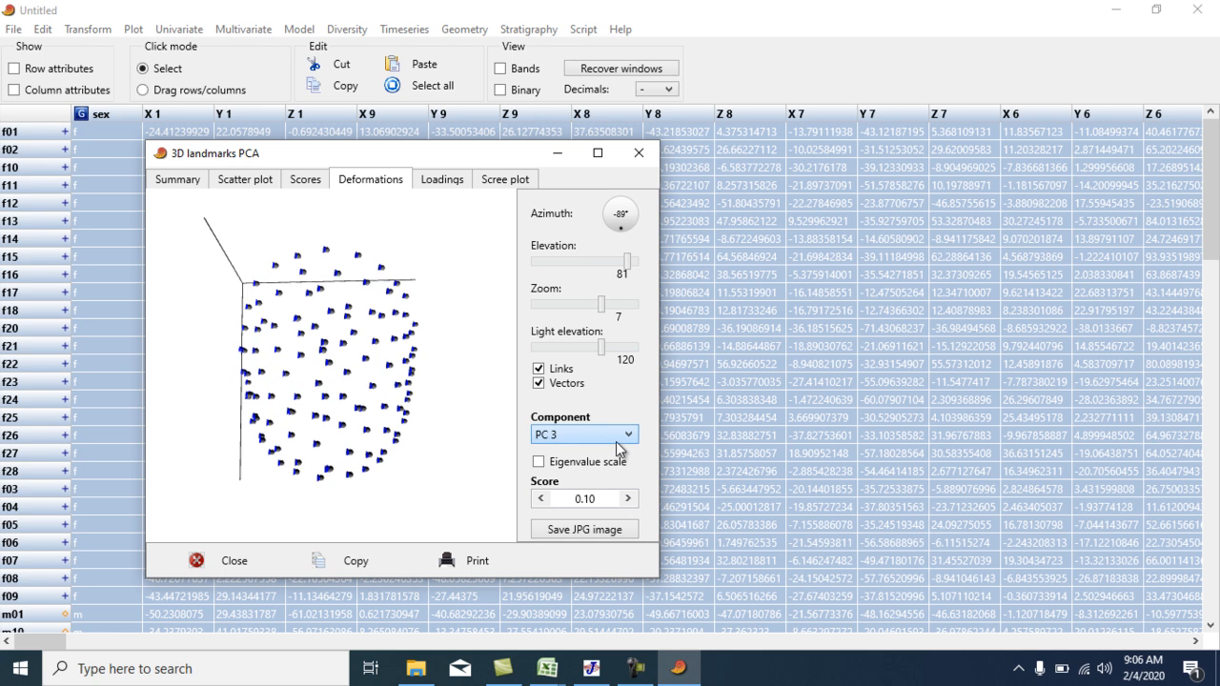
left_click(618, 439)
left_click(598, 507)
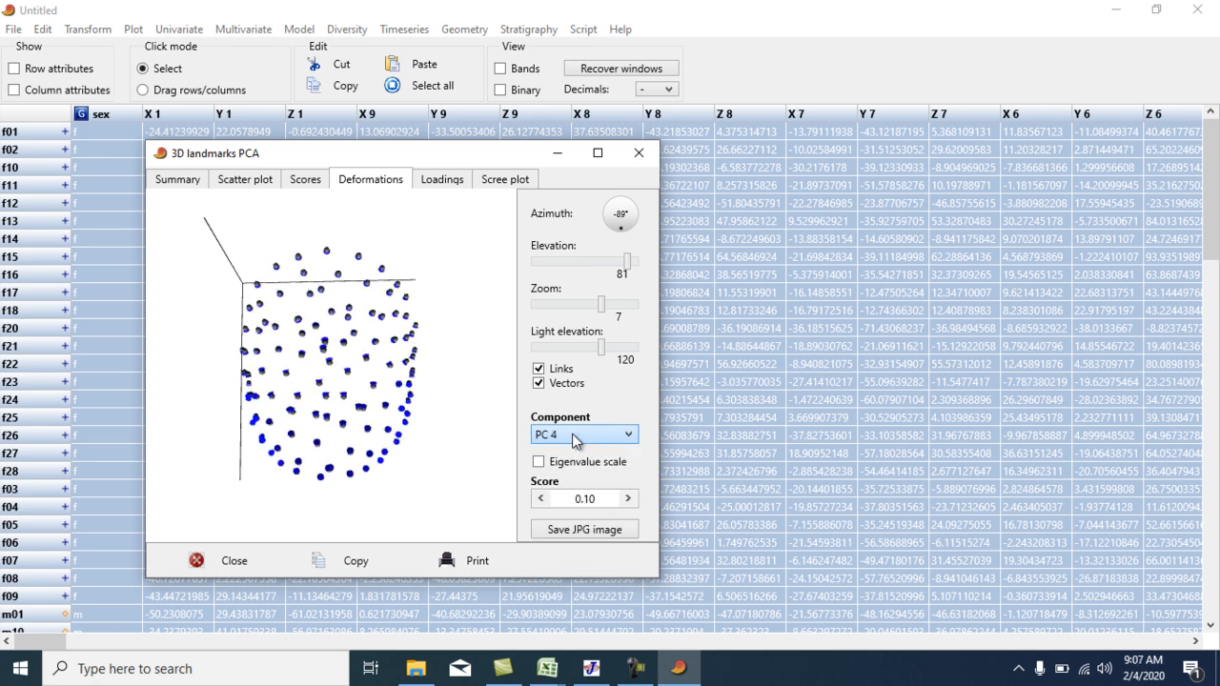
Switch to MorphoJ and examine the 3d-db axis plots and the PCA graphs of scores, eigenvalues and shape changes.
left_click(591, 668)
left_click(170, 52)
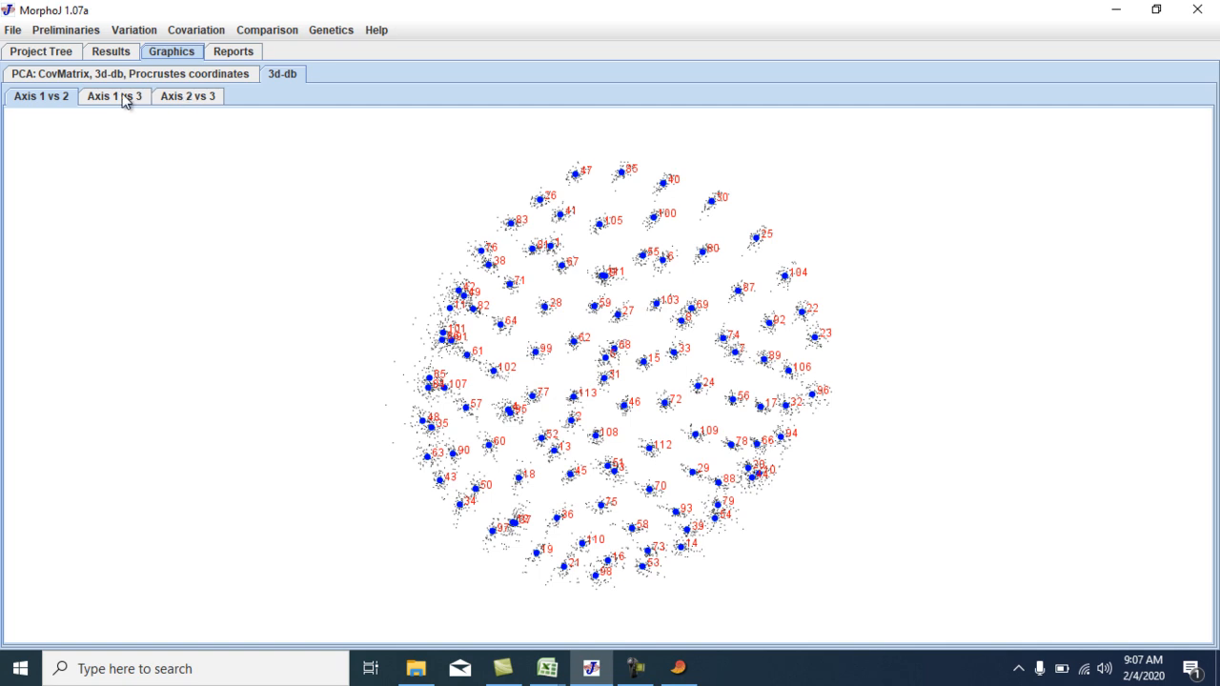
left_click(123, 101)
left_click(185, 99)
left_click(174, 76)
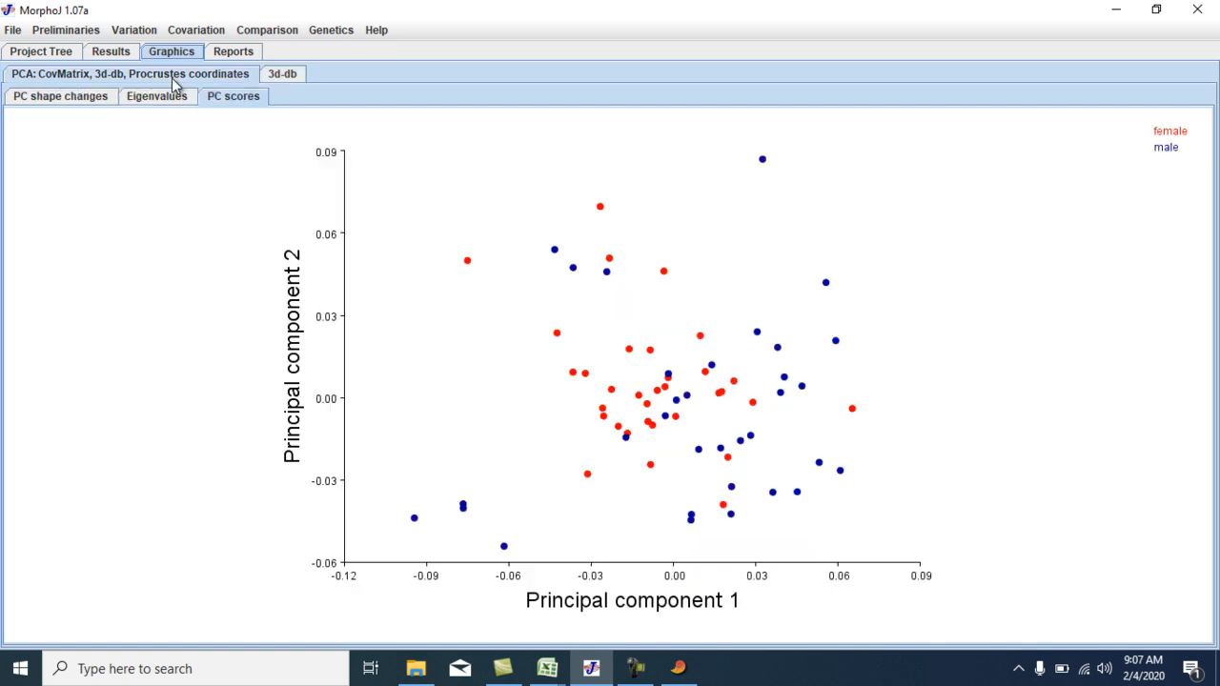
left_click(158, 99)
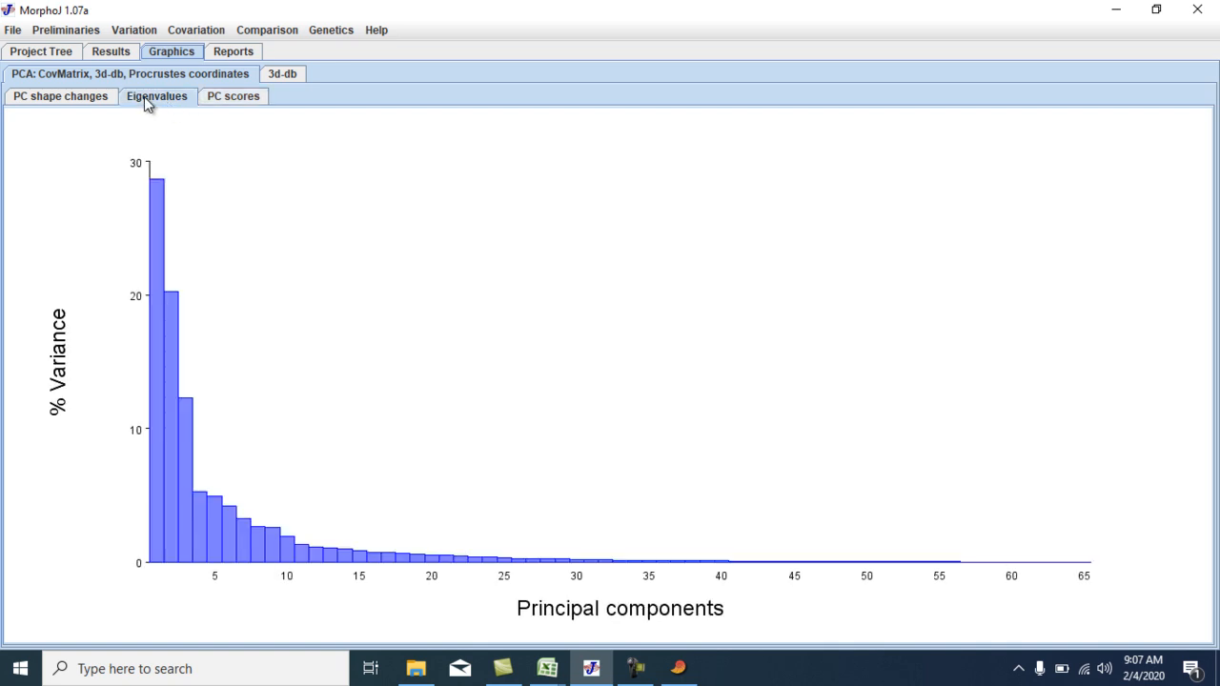
left_click(71, 99)
Display PC2 and after it PC3 in the PC shape changes graph.
right_click(333, 242)
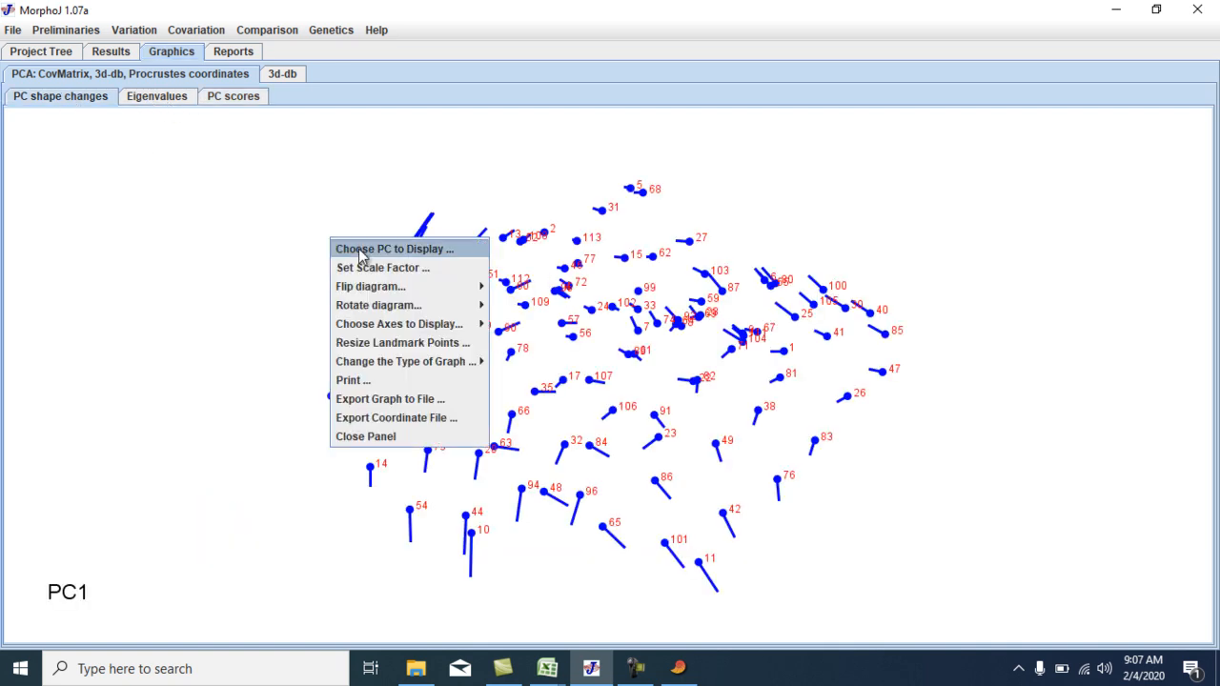
left_click(393, 249)
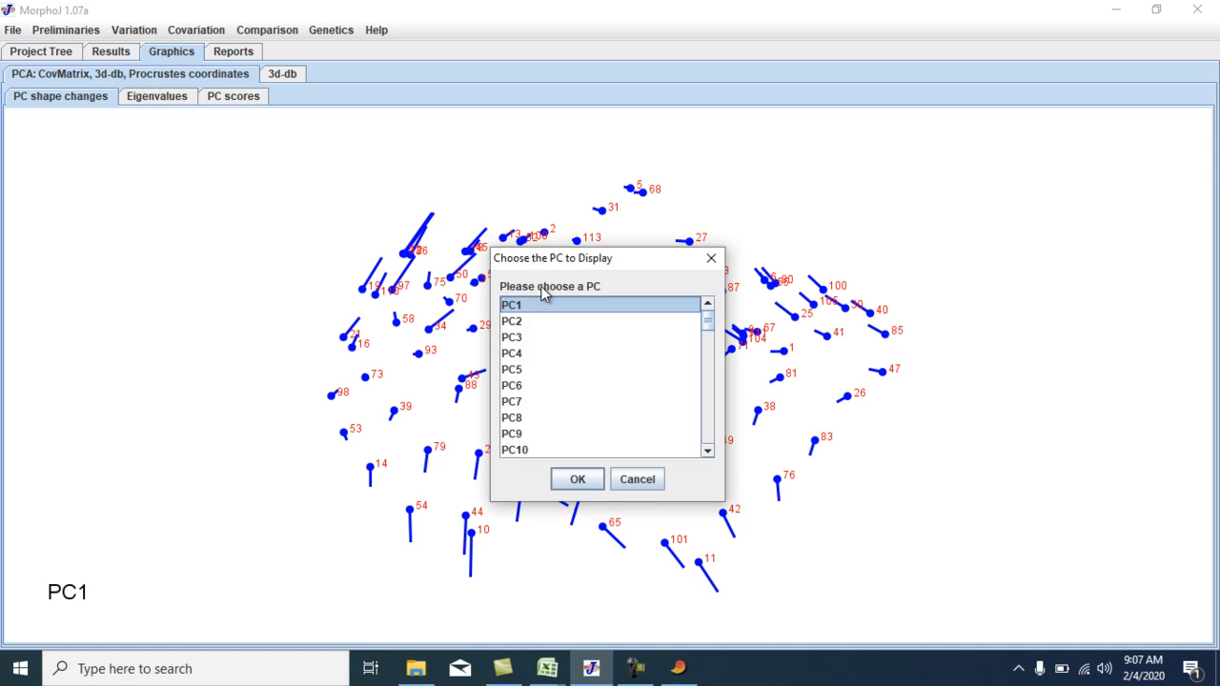
left_click(522, 322)
left_click(578, 479)
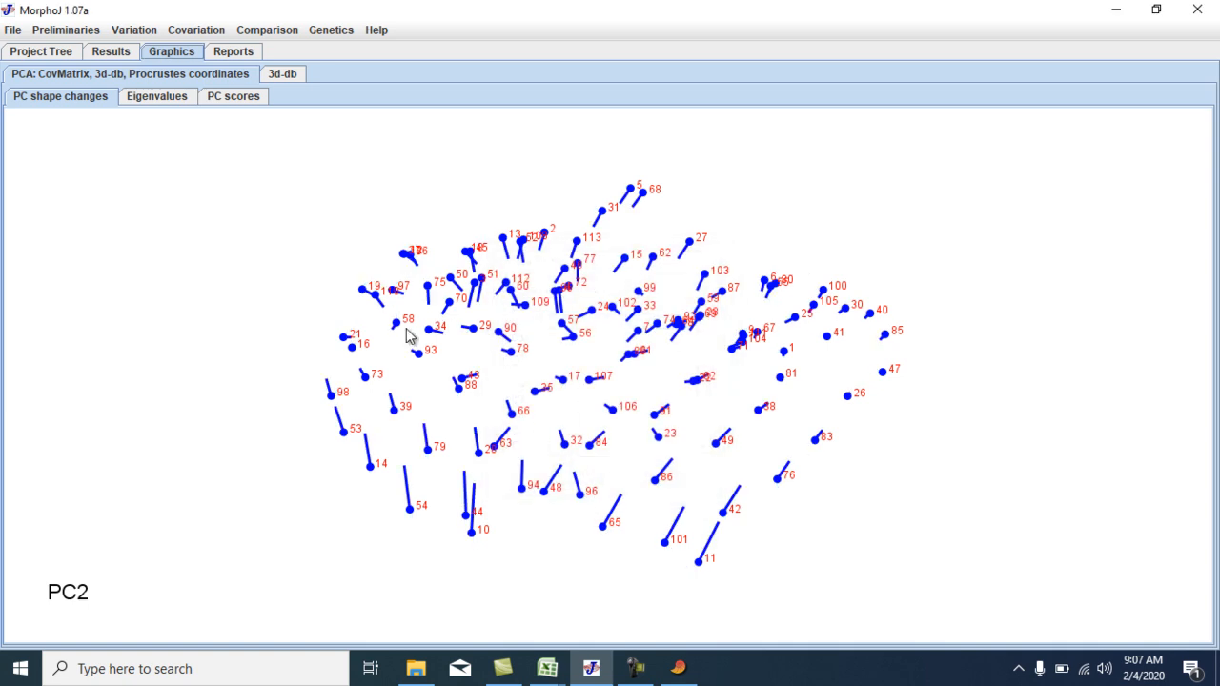
right_click(325, 245)
left_click(340, 262)
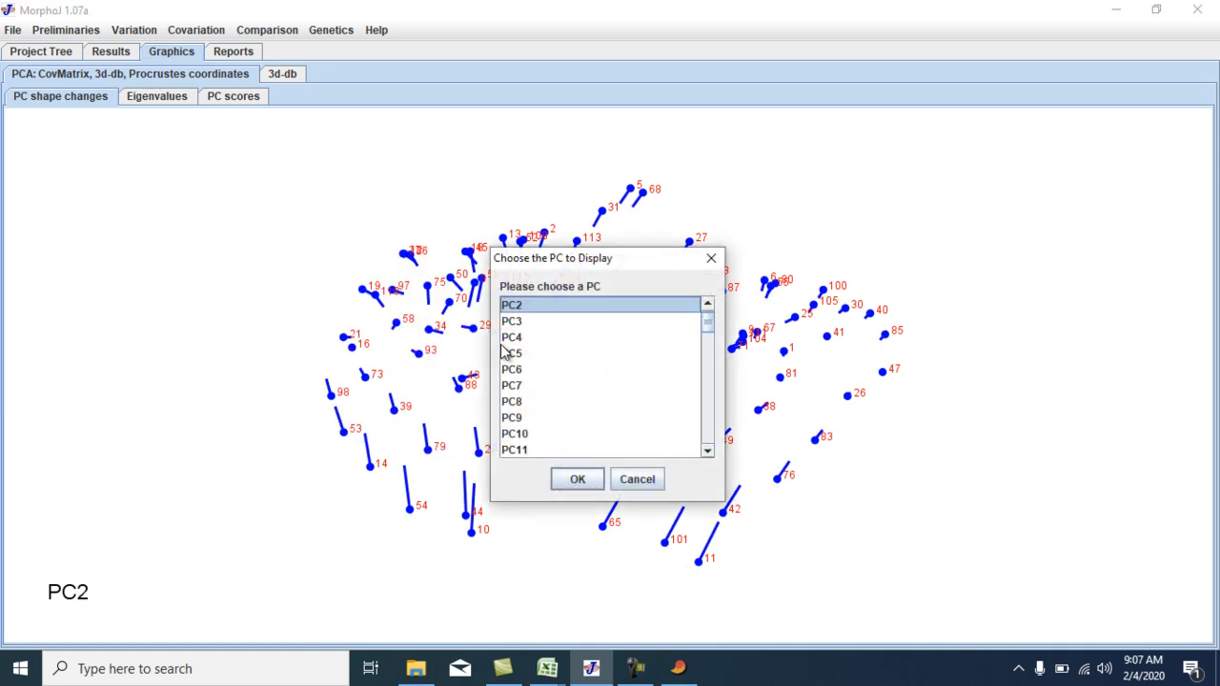
left_click(513, 324)
left_click(575, 481)
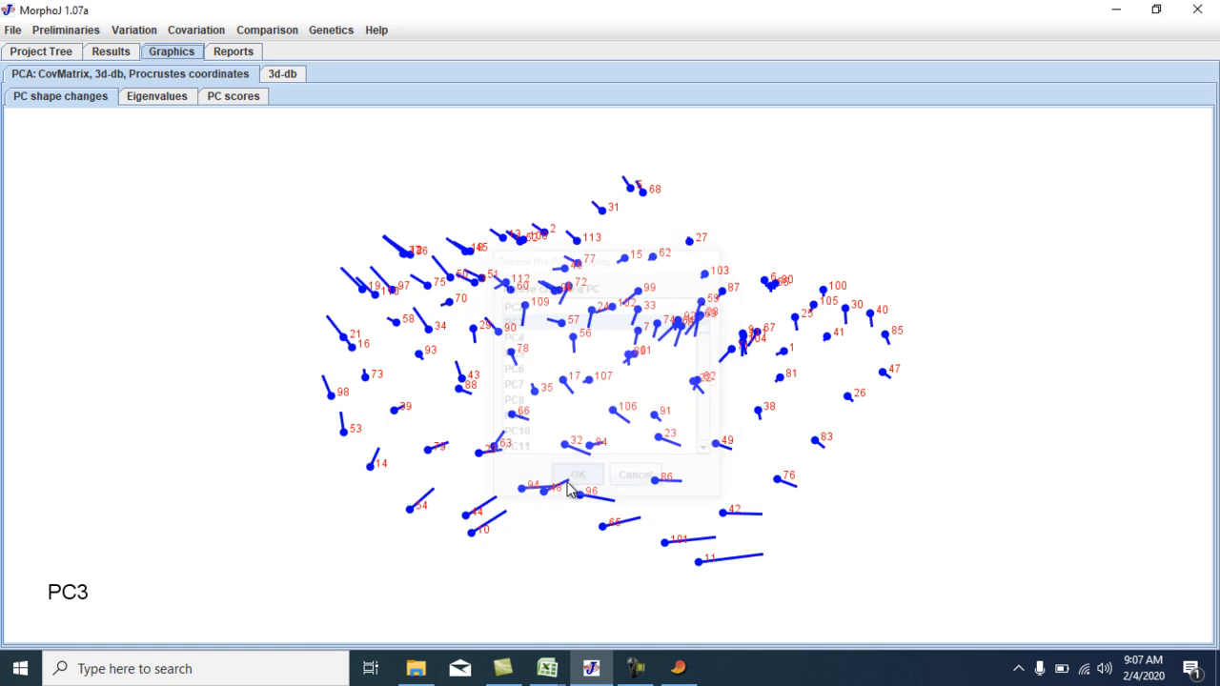
Return to Past 3, view the deformations for PC 5 and PC 6 with eigenvalue scale enabled, and close the 3D landmarks PCA.
left_click(1116, 9)
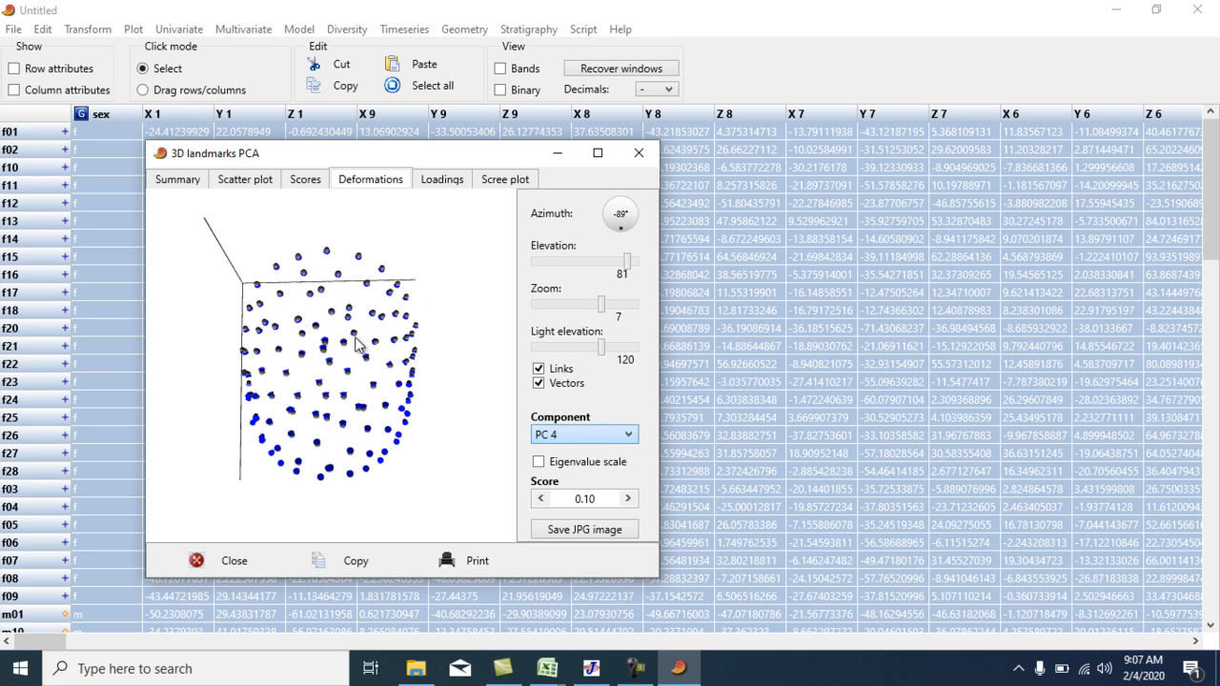
left_click(626, 437)
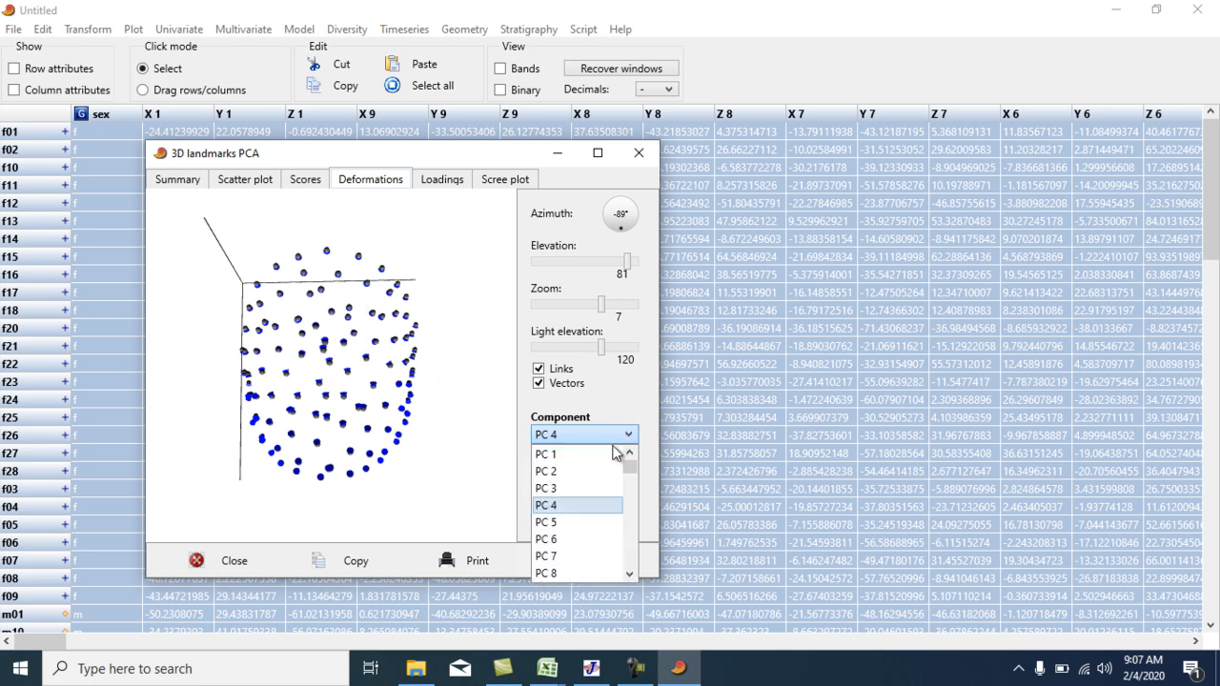
left_click(568, 522)
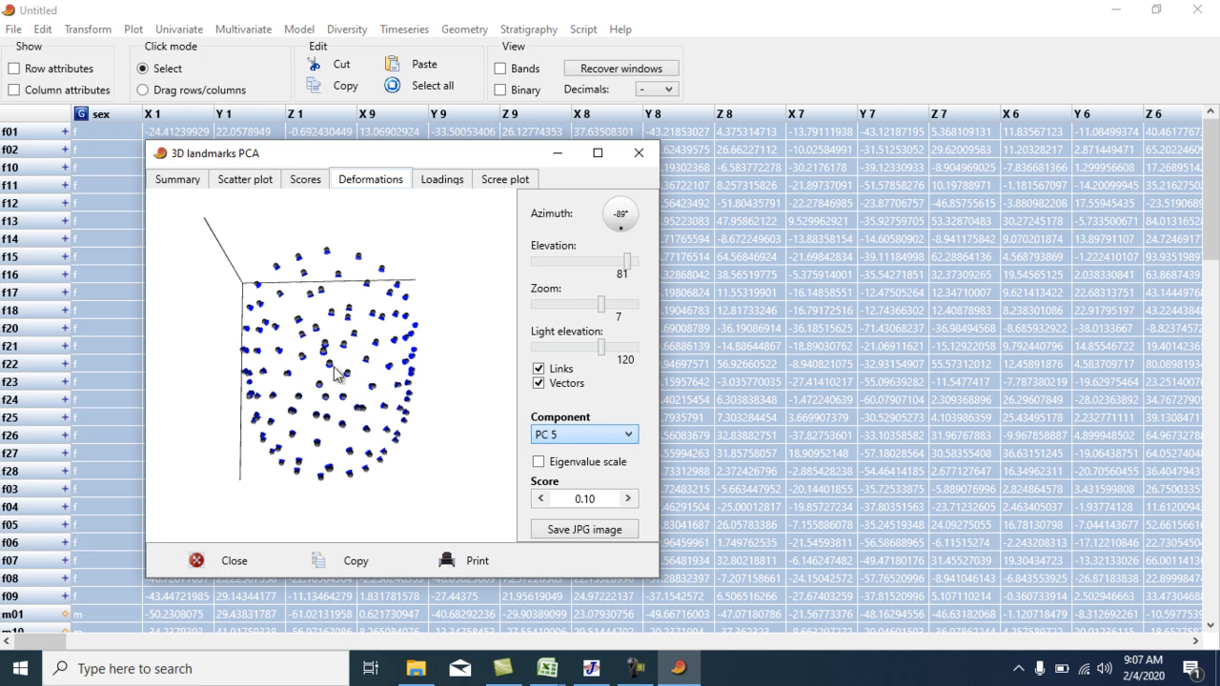
left_click(541, 464)
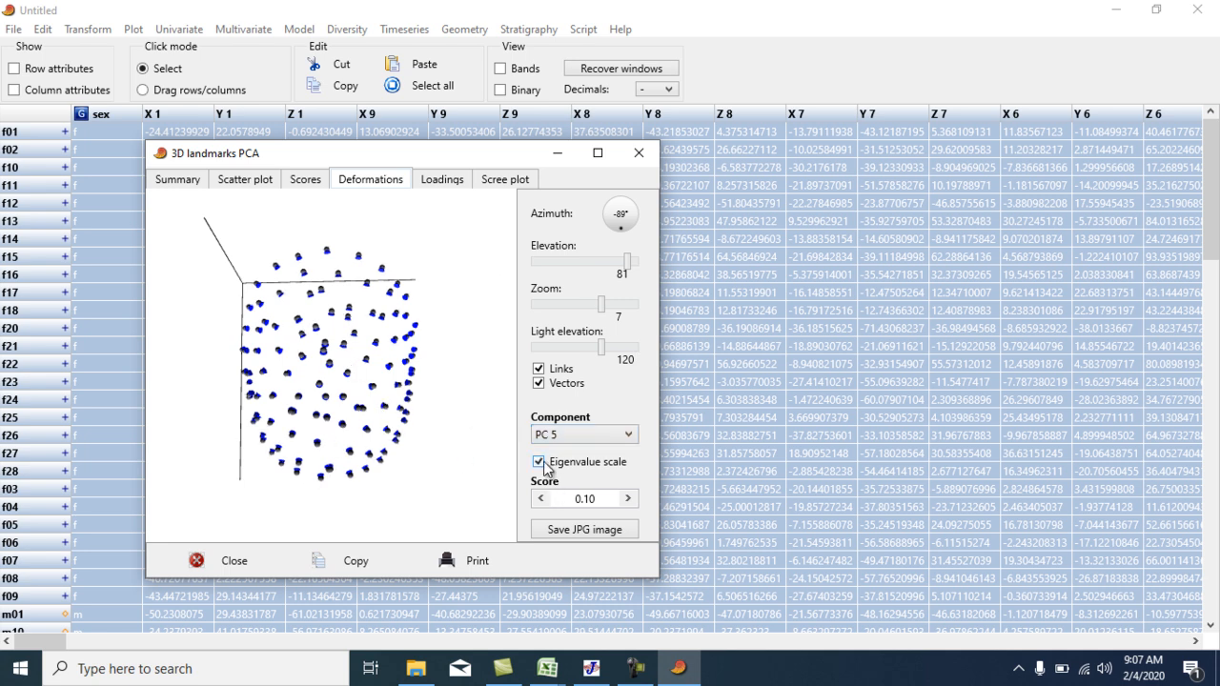
left_click(617, 437)
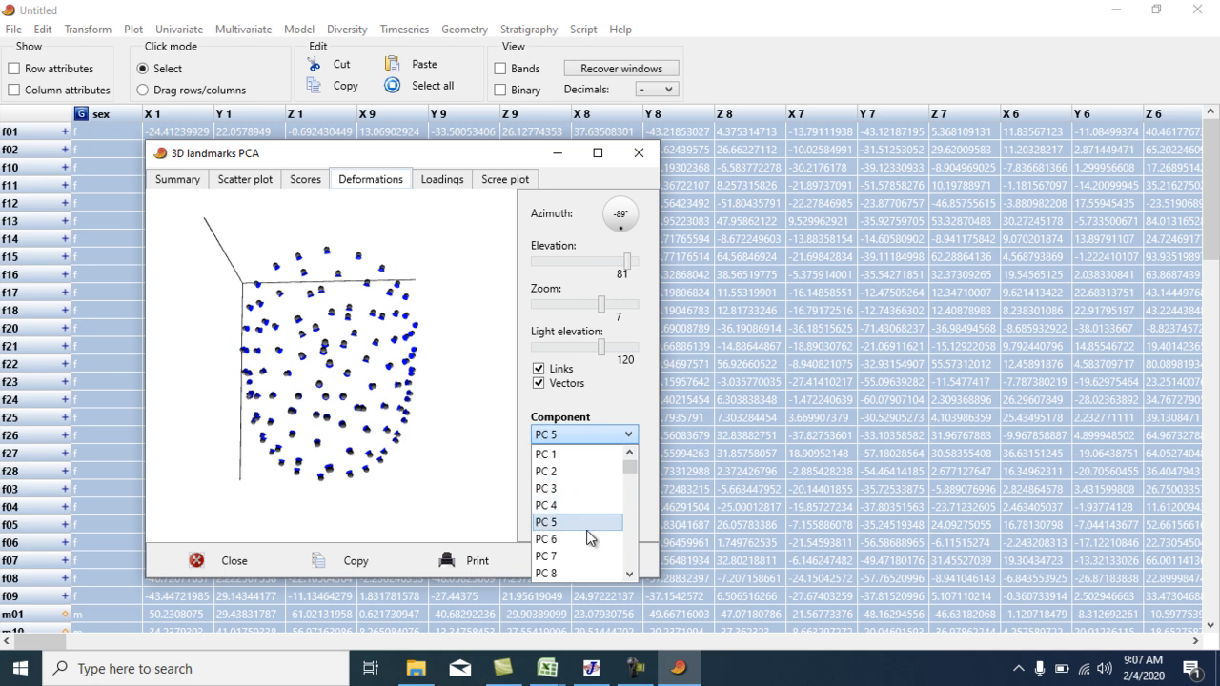
left_click(588, 539)
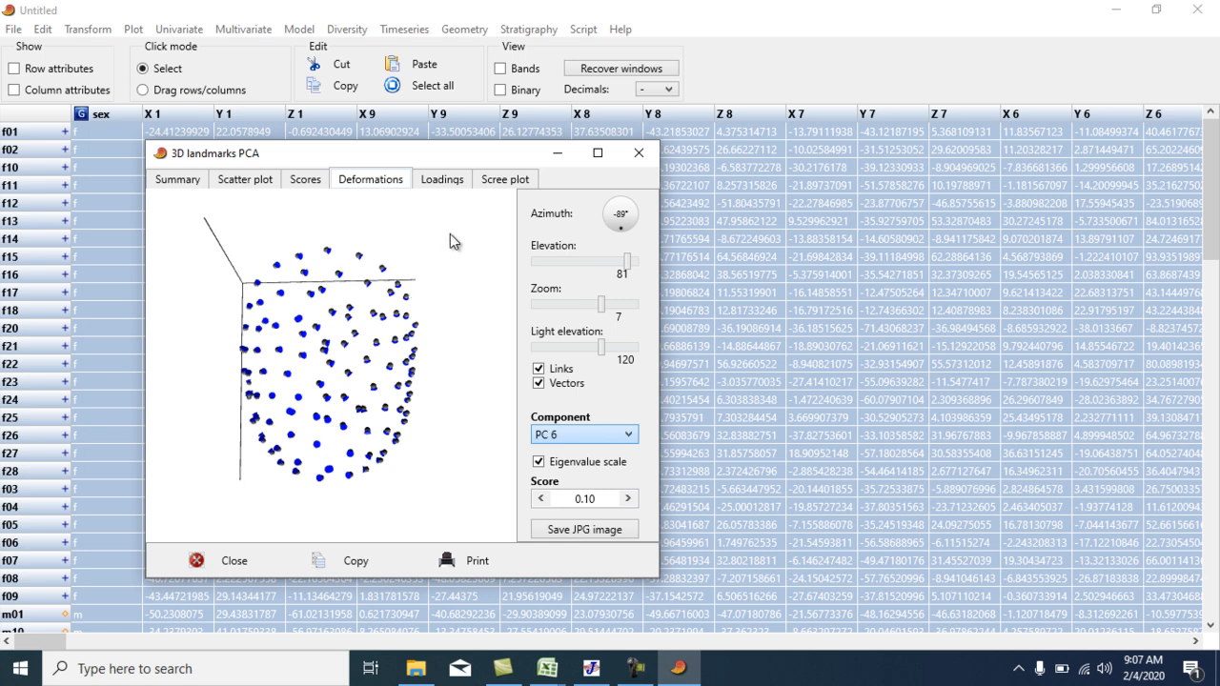
left_click(639, 154)
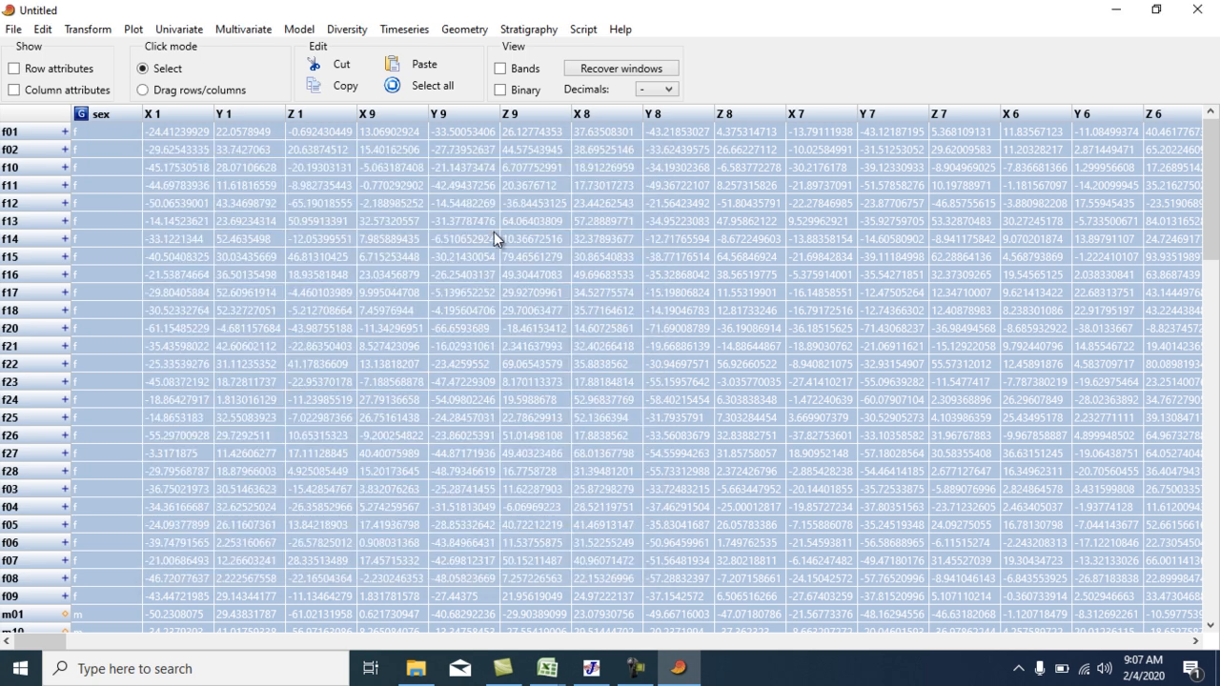